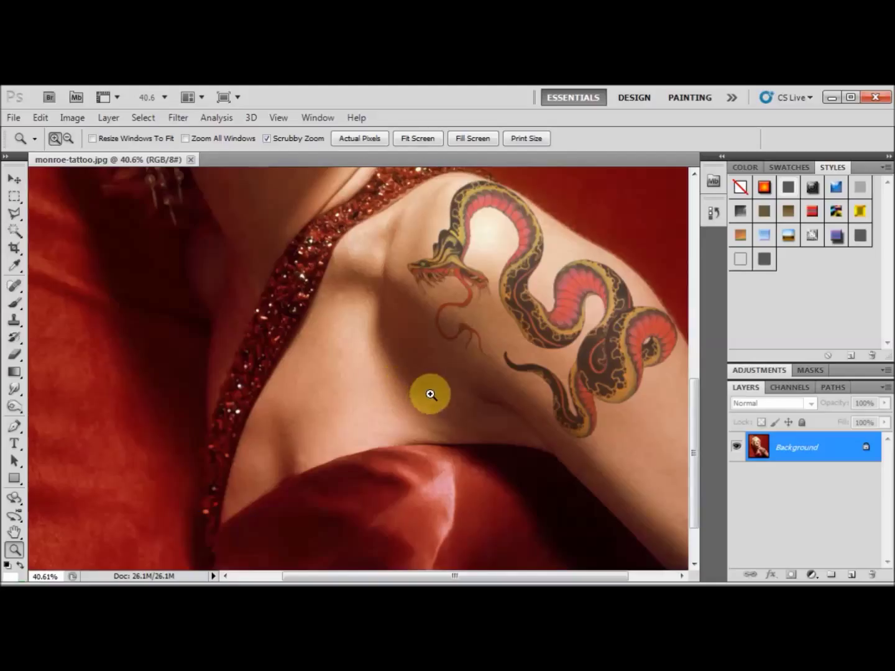
- Close the finished monroe-tattoo.jpg document so no image remains open
{"action": "mouse_move", "coordinate": [697, 423]}
{"action": "left_mouse_down"}
{"action": "mouse_move", "coordinate": [692, 311]}
{"action": "mouse_move", "coordinate": [696, 460]}
{"action": "mouse_move", "coordinate": [696, 409]}
{"action": "mouse_move", "coordinate": [686, 417]}
{"action": "left_mouse_up"}
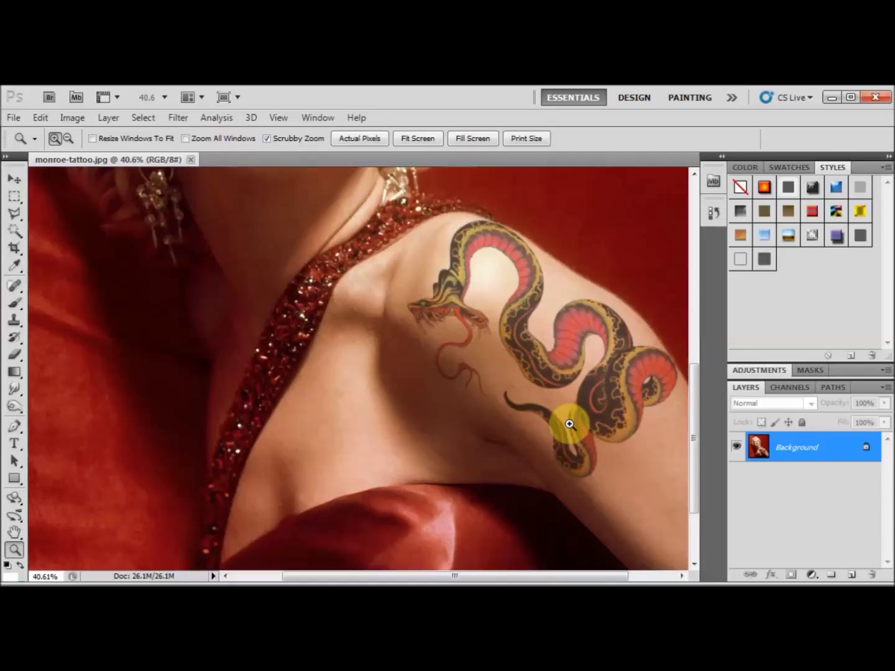
{"action": "left_click", "coordinate": [192, 159]}
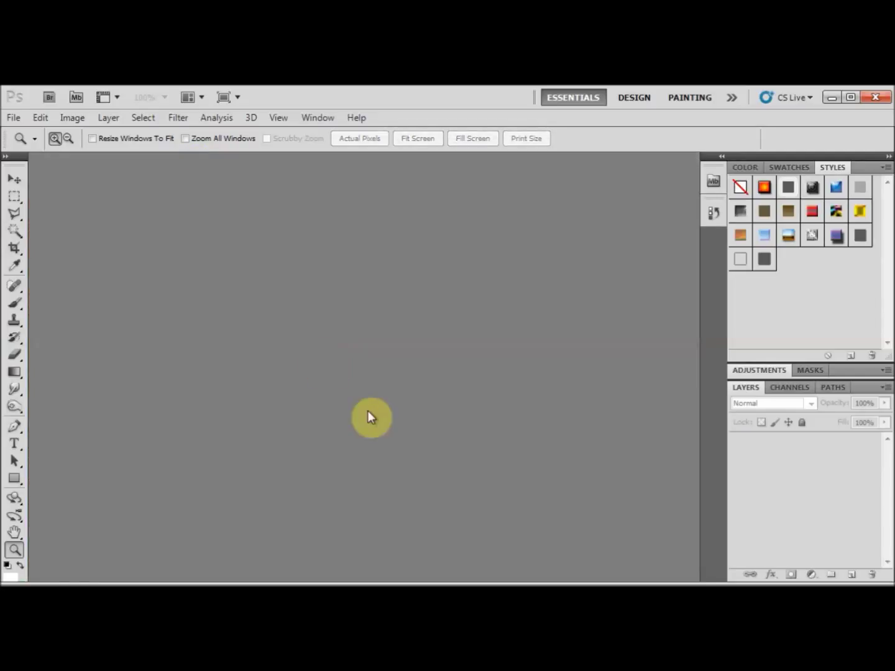
- Open monroe.jpg and snake-tattoo.jpg together from the Tattoo Effect folder
{"action": "left_click", "coordinate": [15, 118]}
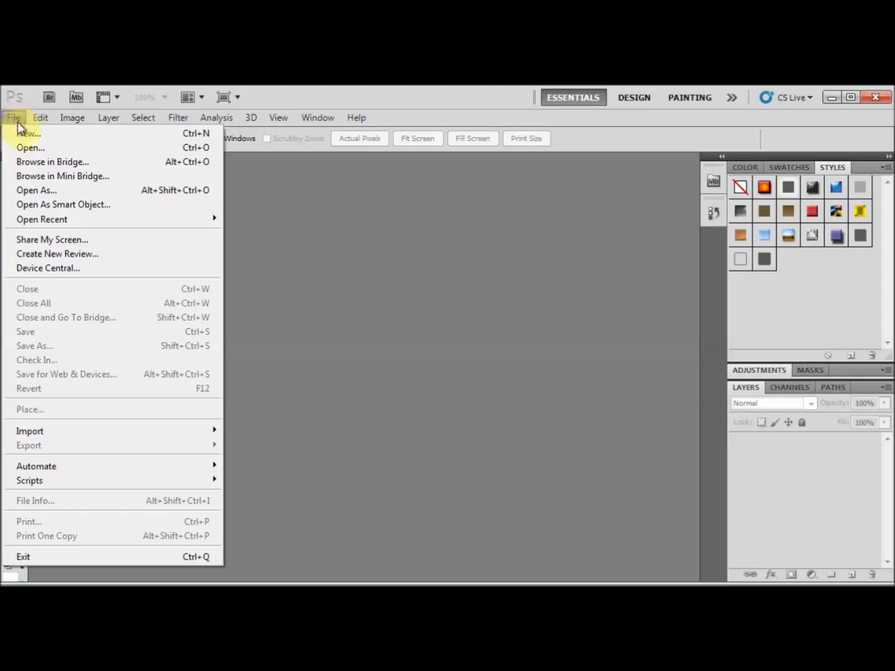
{"action": "left_click", "coordinate": [28, 148]}
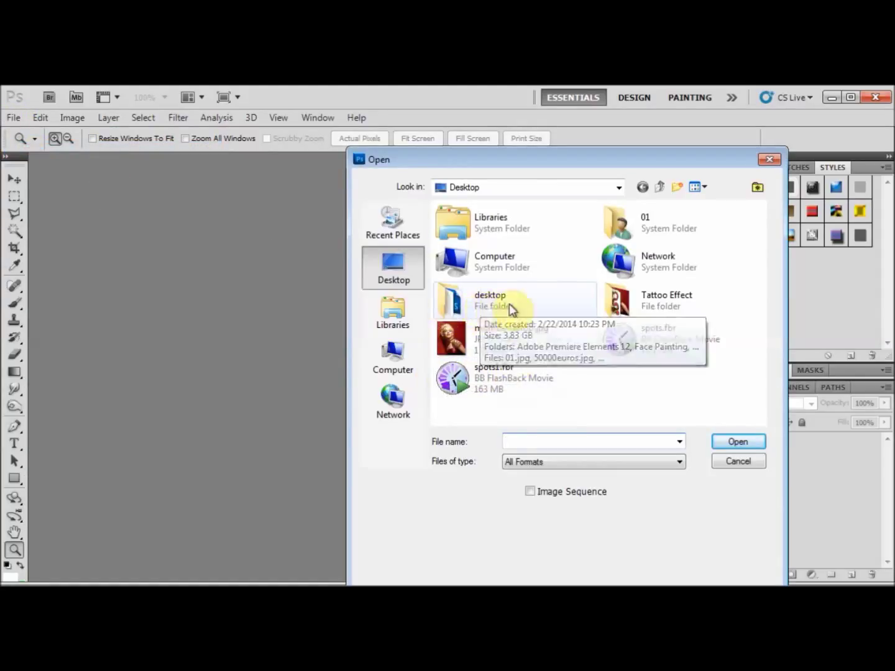
{"action": "double_click", "coordinate": [633, 302]}
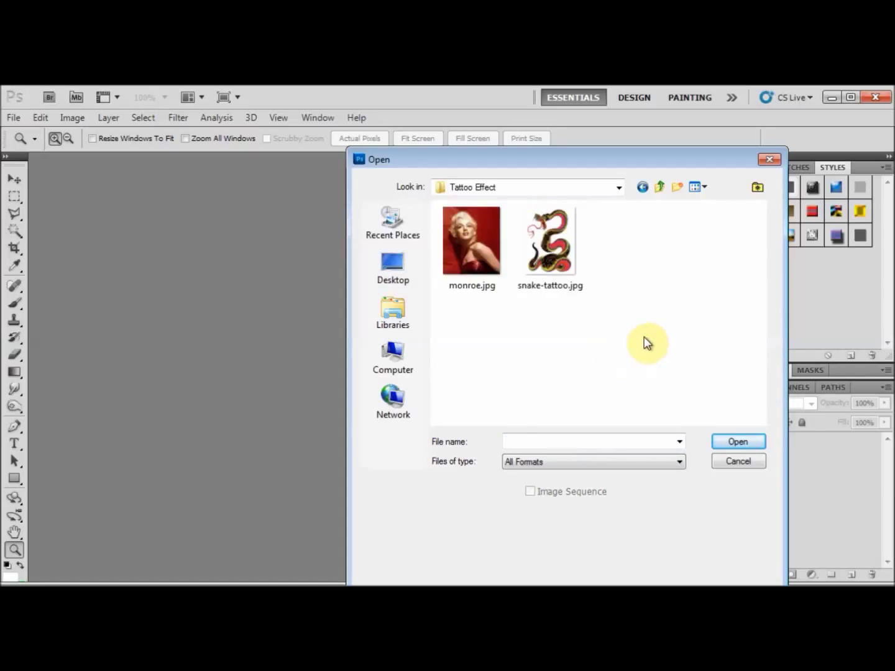
{"action": "left_click_drag", "start_coordinate": [643, 337], "coordinate": [438, 213]}
{"action": "left_click", "coordinate": [738, 441]}
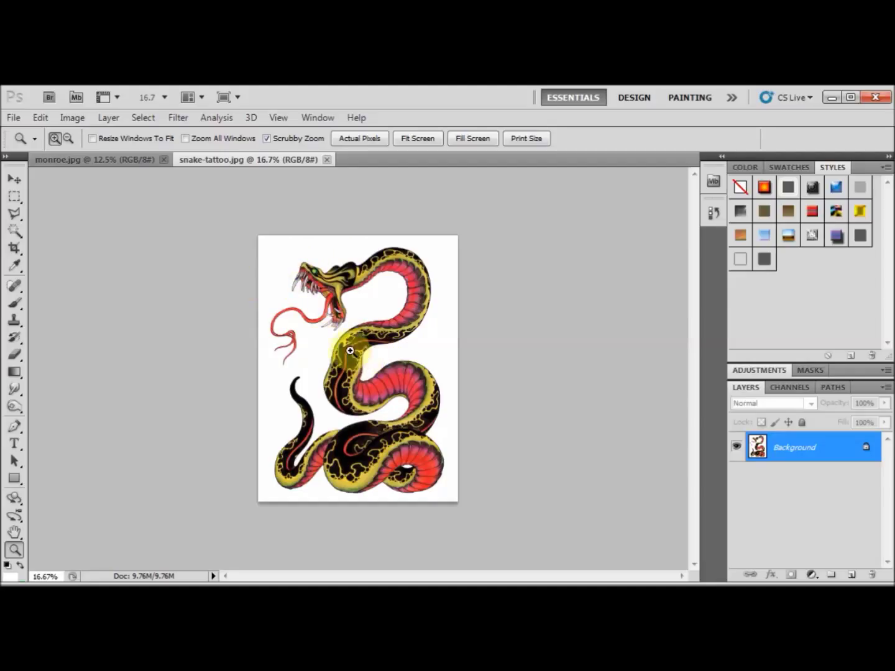
- Select all of snake-tattoo.jpg and copy it
{"action": "left_click", "coordinate": [91, 159]}
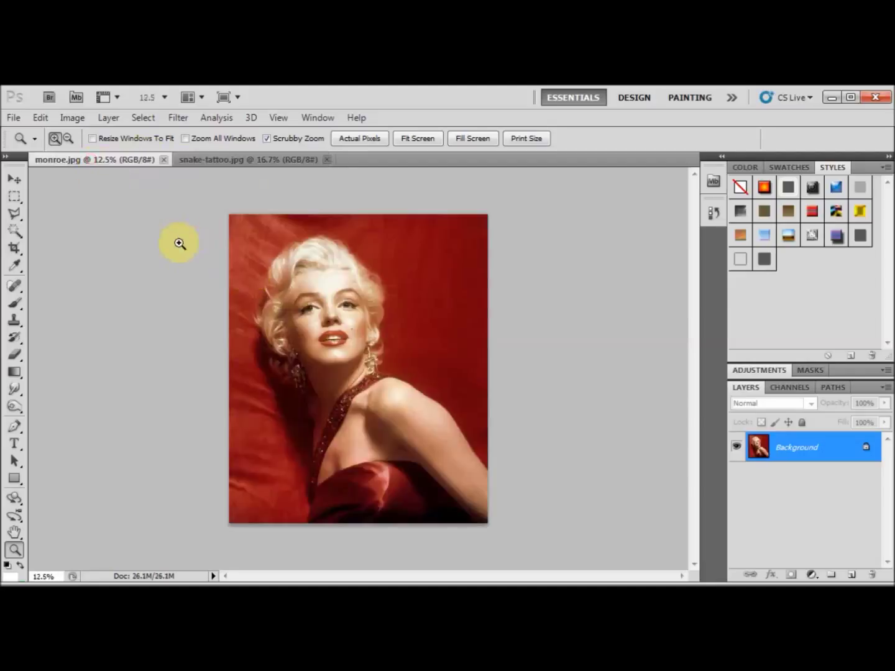
{"action": "left_click", "coordinate": [224, 163]}
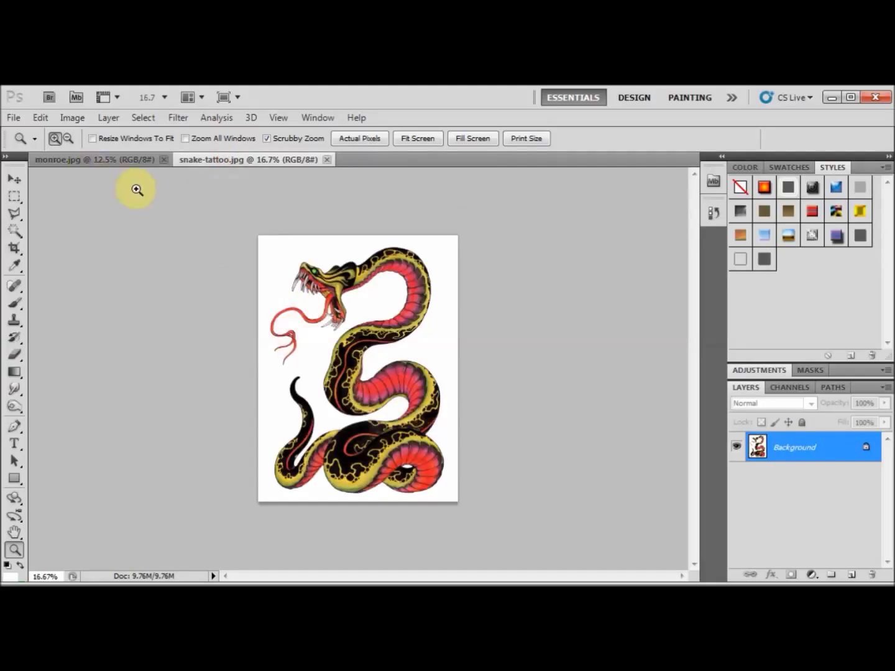
{"action": "left_click", "coordinate": [143, 118]}
{"action": "left_click", "coordinate": [147, 134]}
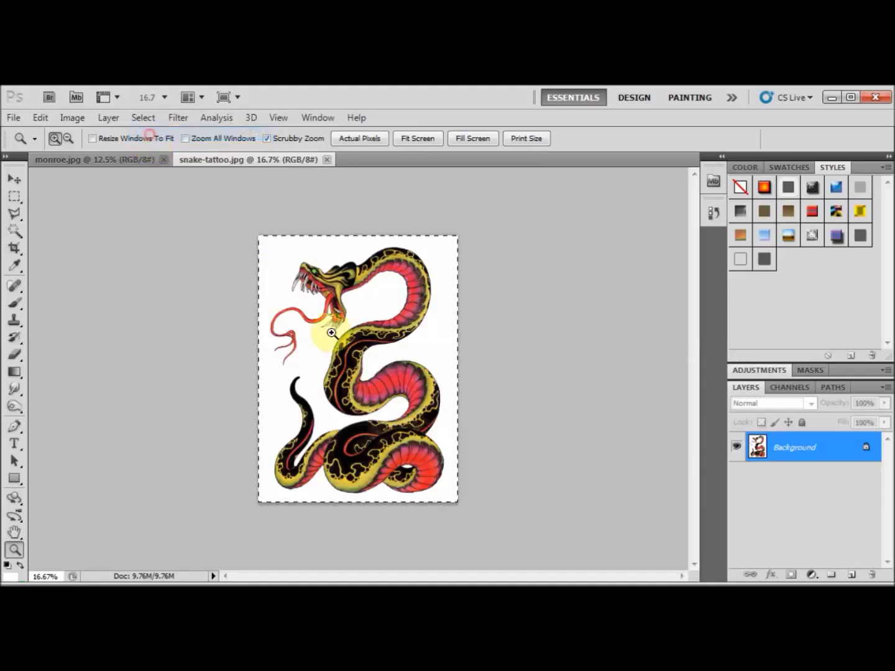
{"action": "left_click", "coordinate": [48, 116]}
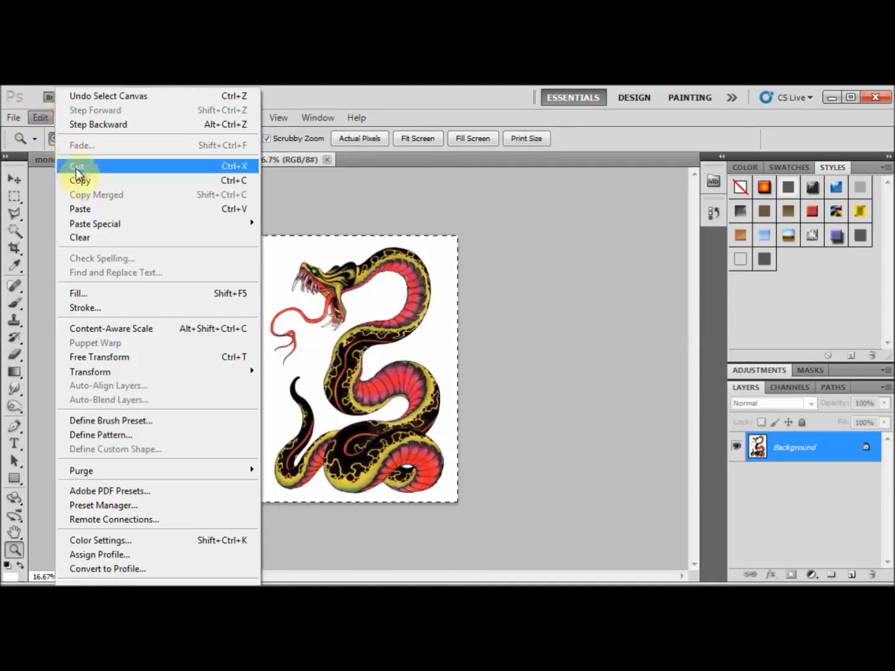
{"action": "left_click", "coordinate": [80, 181]}
- Paste the copied snake into monroe.jpg as Layer 1
{"action": "left_click", "coordinate": [103, 161]}
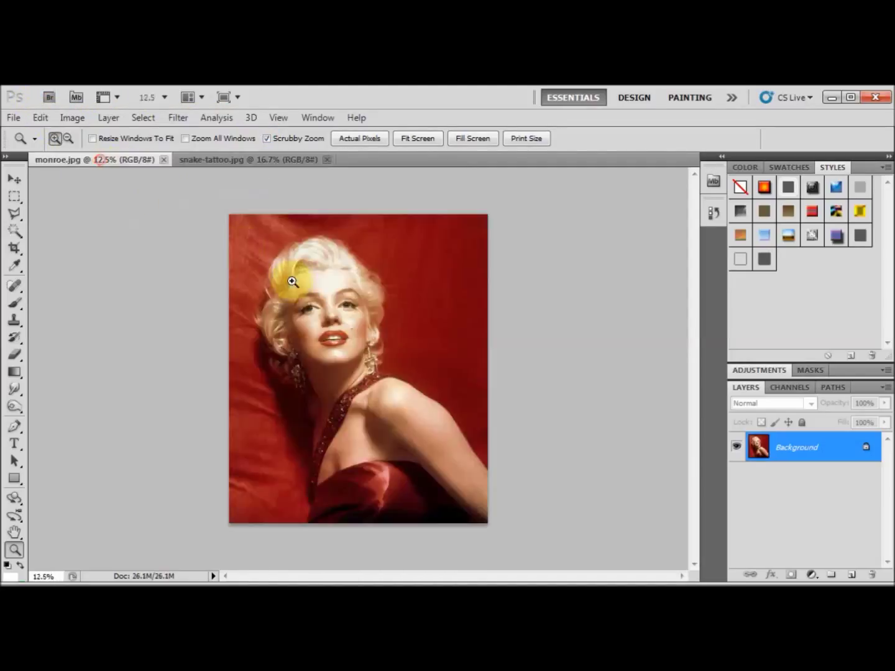
{"action": "left_click", "coordinate": [39, 118]}
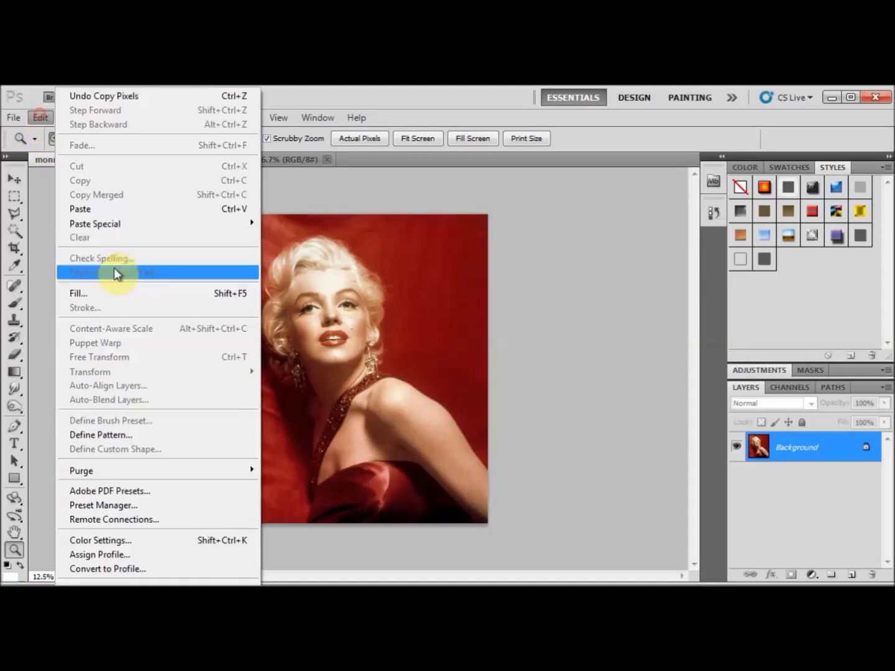
{"action": "left_click", "coordinate": [93, 208]}
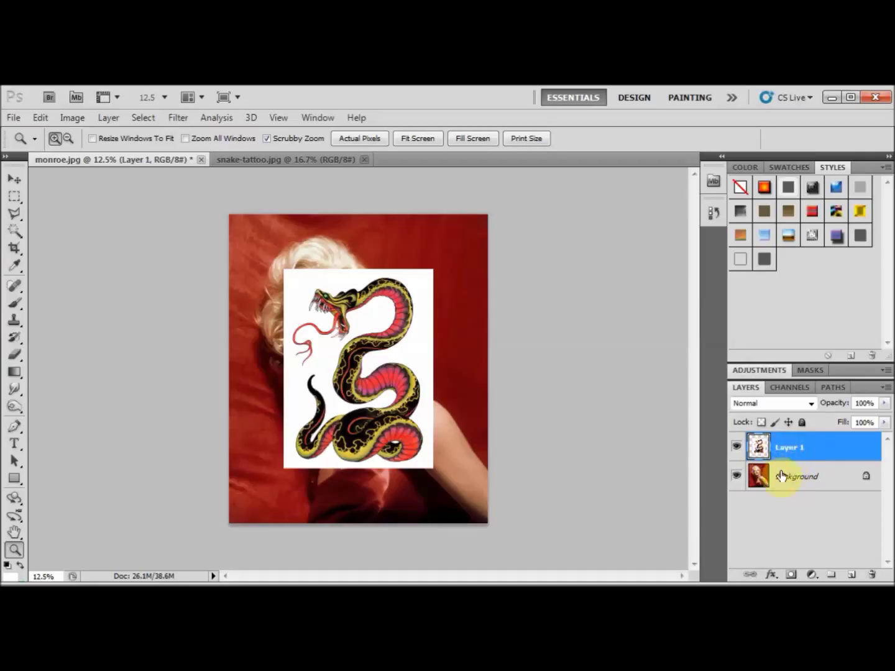
- Set Layer 1's blend mode to Multiply to drop the snake's white background
{"action": "left_click", "coordinate": [317, 118]}
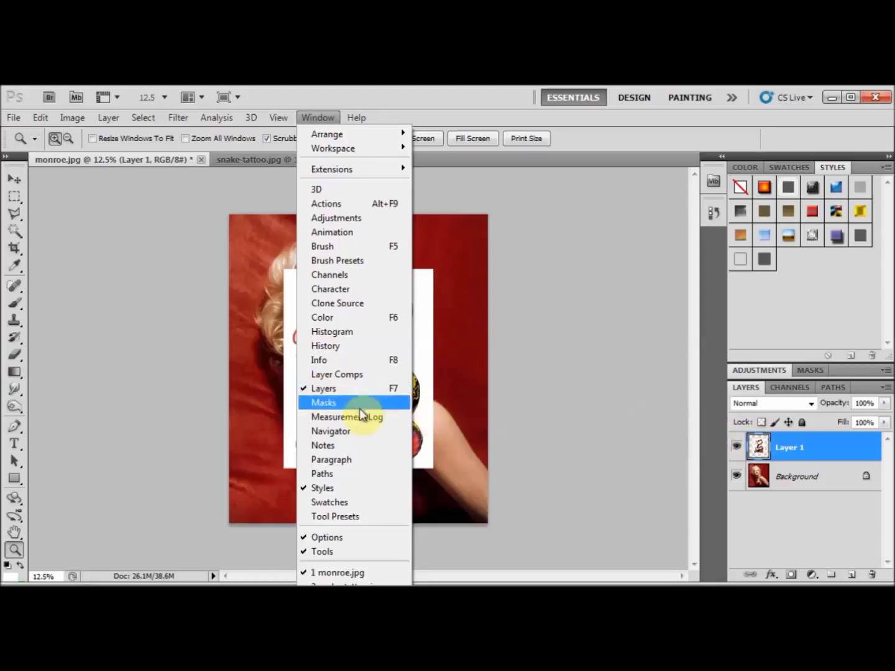
{"action": "left_click", "coordinate": [781, 403]}
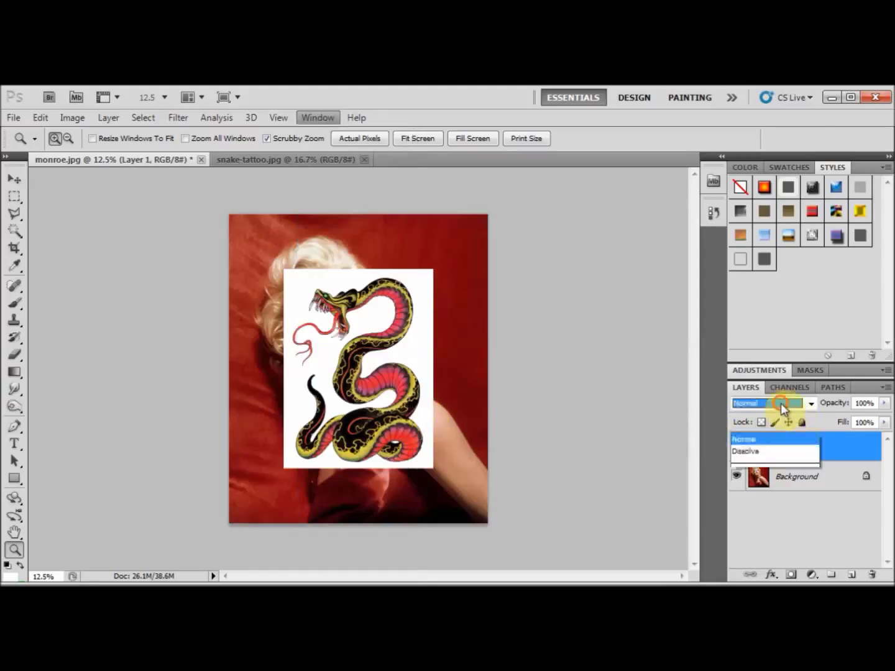
{"action": "left_click", "coordinate": [811, 528]}
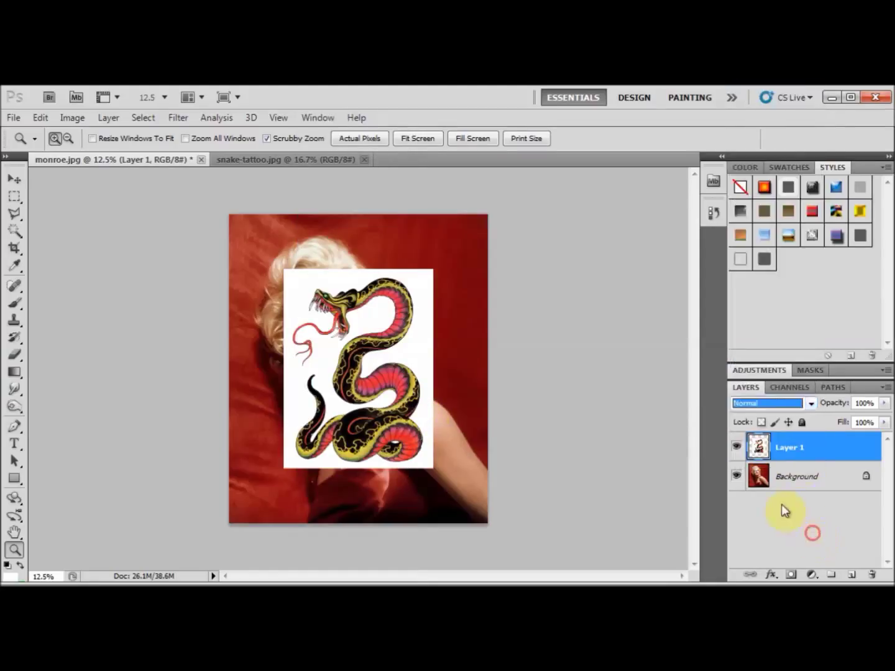
{"action": "left_click", "coordinate": [763, 404]}
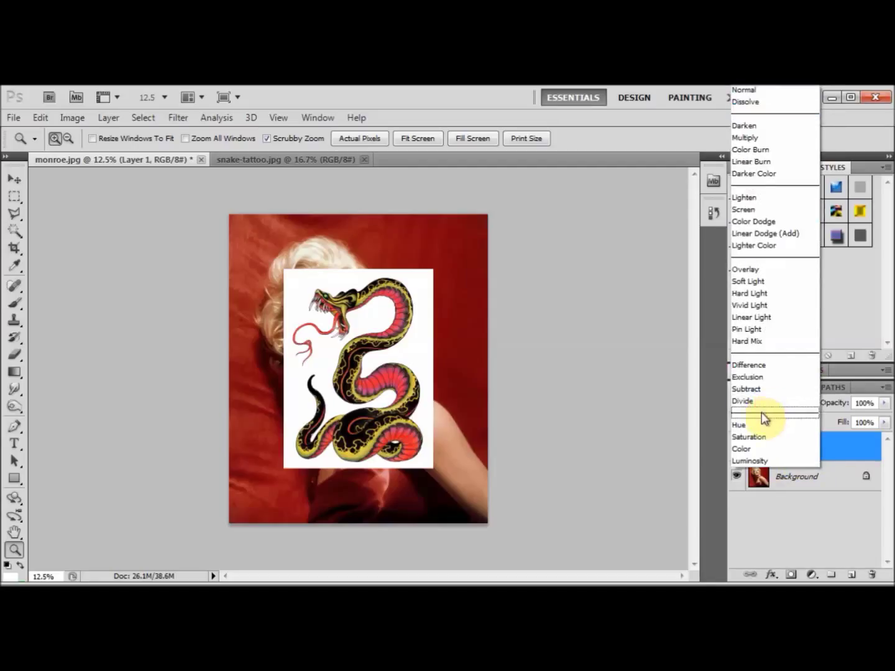
{"action": "left_click", "coordinate": [747, 138]}
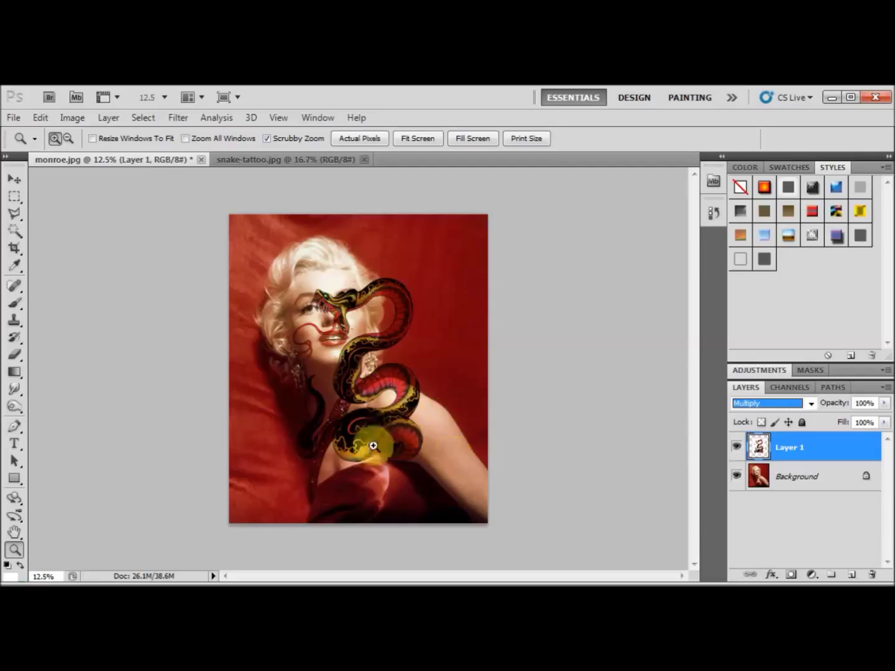
{"action": "left_click", "coordinate": [37, 117]}
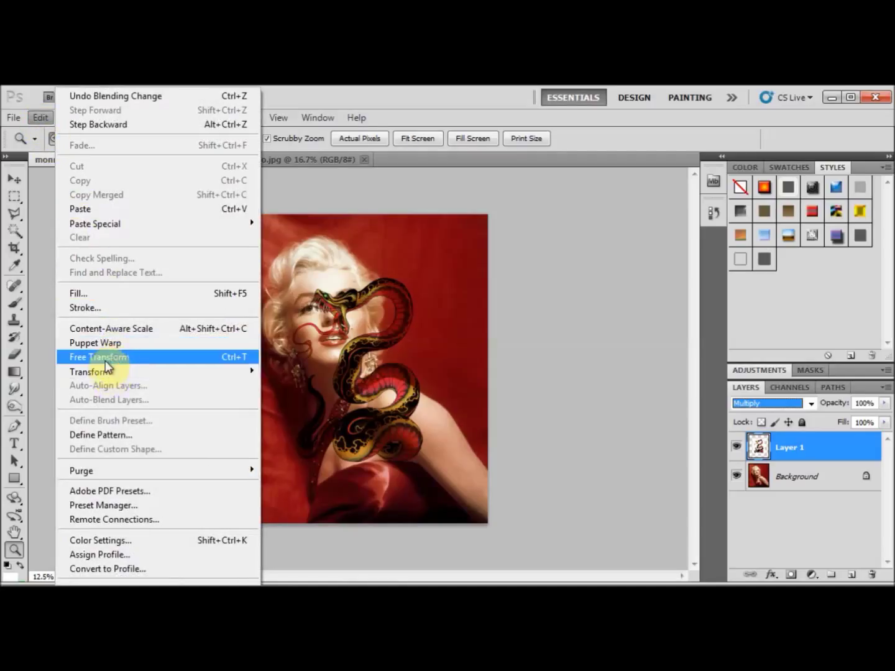
- Free Transform the snake, rotating it slightly and scaling proportionally to about 42%
{"action": "left_click", "coordinate": [104, 358]}
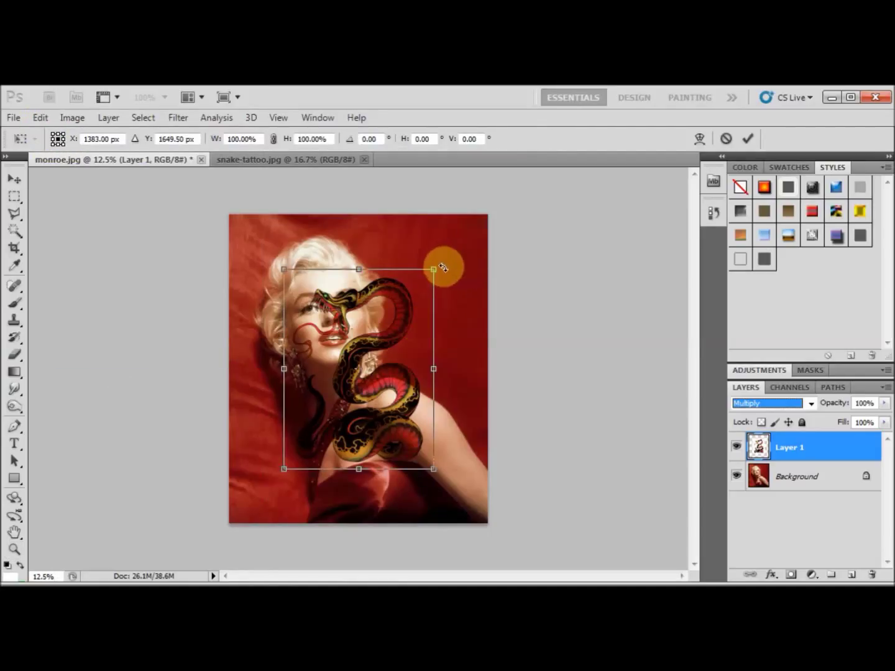
{"action": "left_click_drag", "start_coordinate": [447, 261], "coordinate": [361, 345]}
{"action": "left_click", "coordinate": [347, 244]}
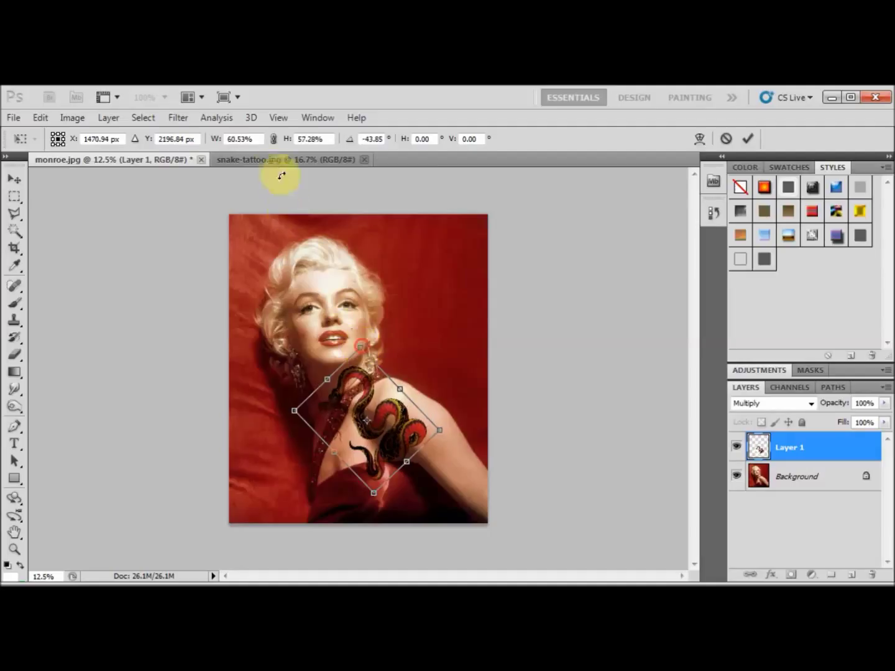
{"action": "left_click", "coordinate": [275, 140]}
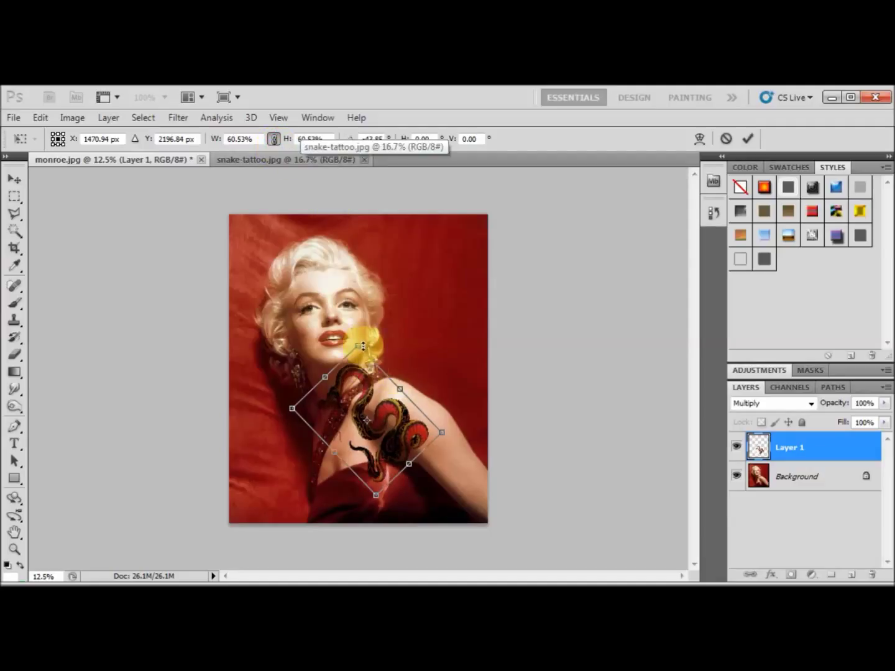
{"action": "left_click_drag", "start_coordinate": [360, 349], "coordinate": [471, 423]}
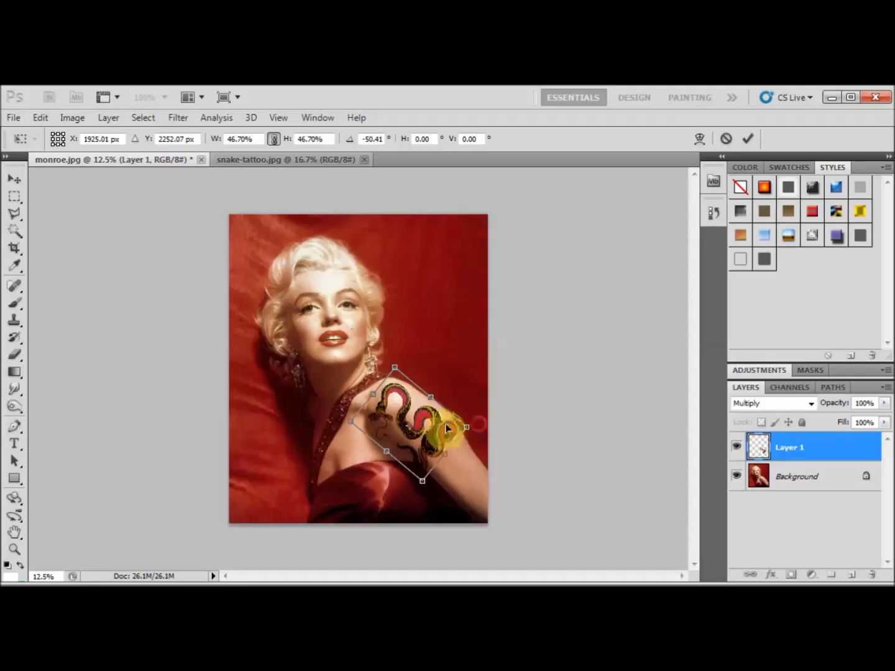
{"action": "left_click_drag", "start_coordinate": [420, 479], "coordinate": [424, 471]}
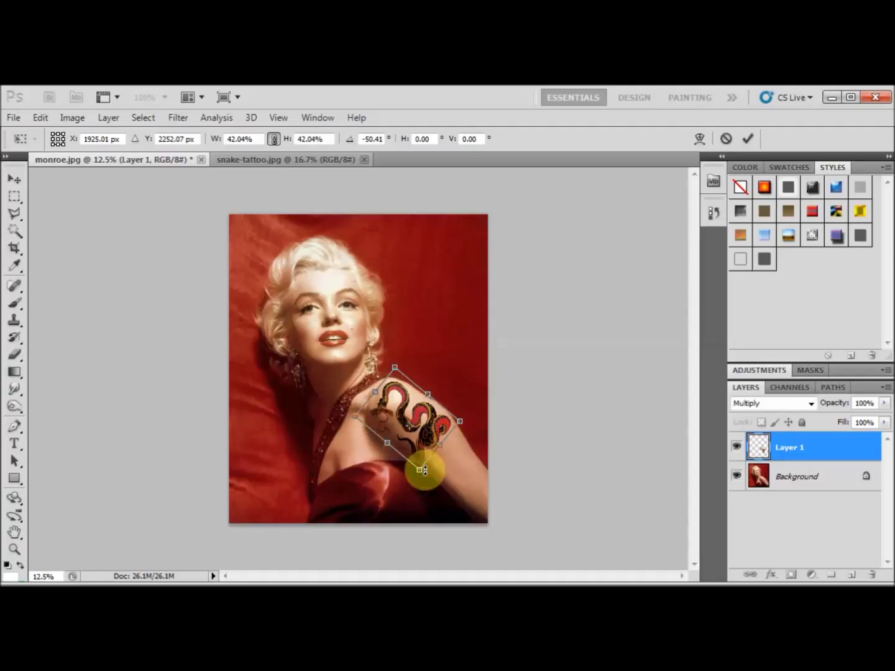
{"action": "left_click_drag", "start_coordinate": [427, 433], "coordinate": [431, 435]}
- Rescale the snake to about 48%, place it on the shoulder and commit
{"action": "left_click_drag", "start_coordinate": [397, 370], "coordinate": [341, 166]}
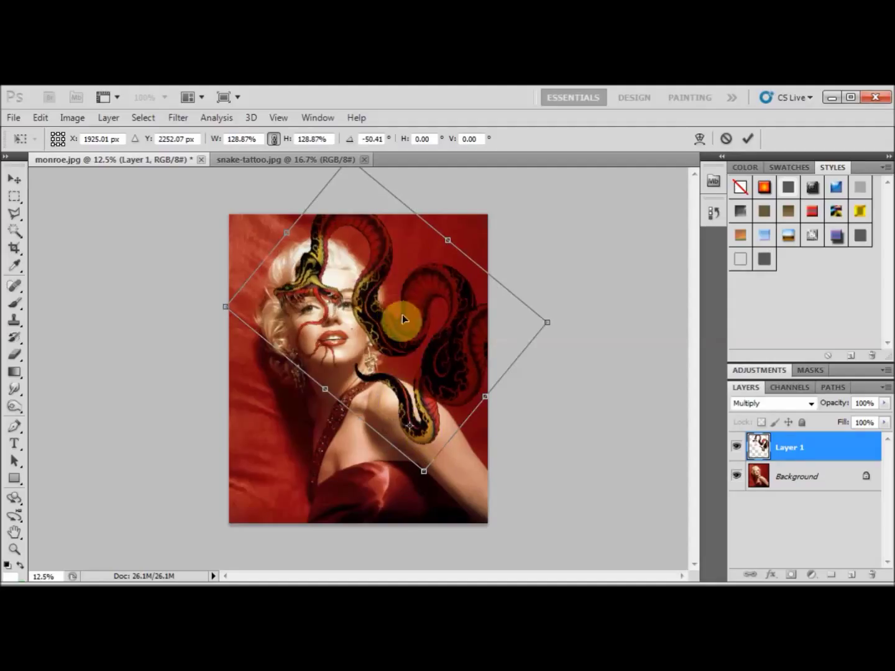
{"action": "left_click_drag", "start_coordinate": [402, 319], "coordinate": [405, 386]}
{"action": "left_click_drag", "start_coordinate": [355, 226], "coordinate": [400, 366]}
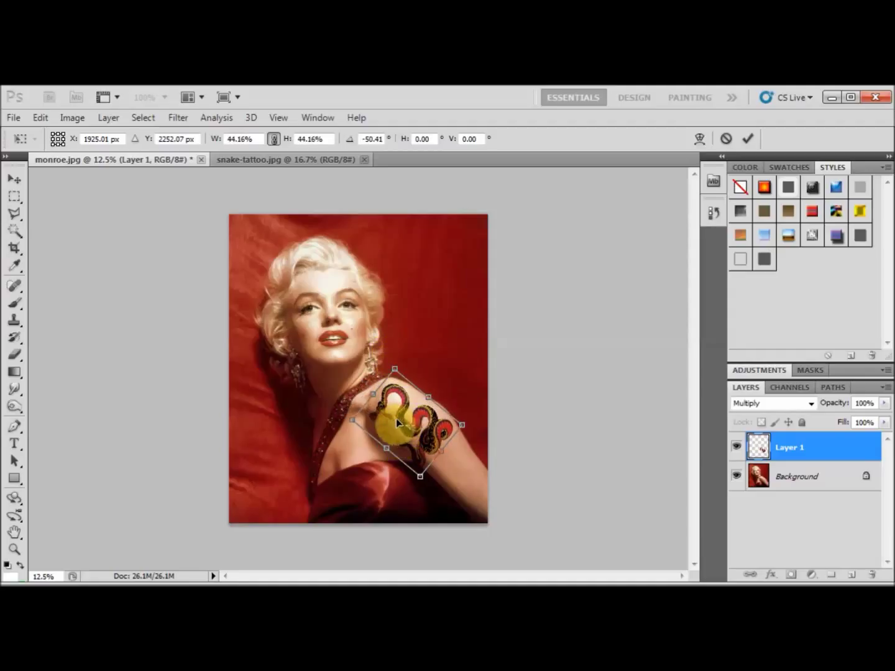
{"action": "left_click_drag", "start_coordinate": [416, 422], "coordinate": [422, 418]}
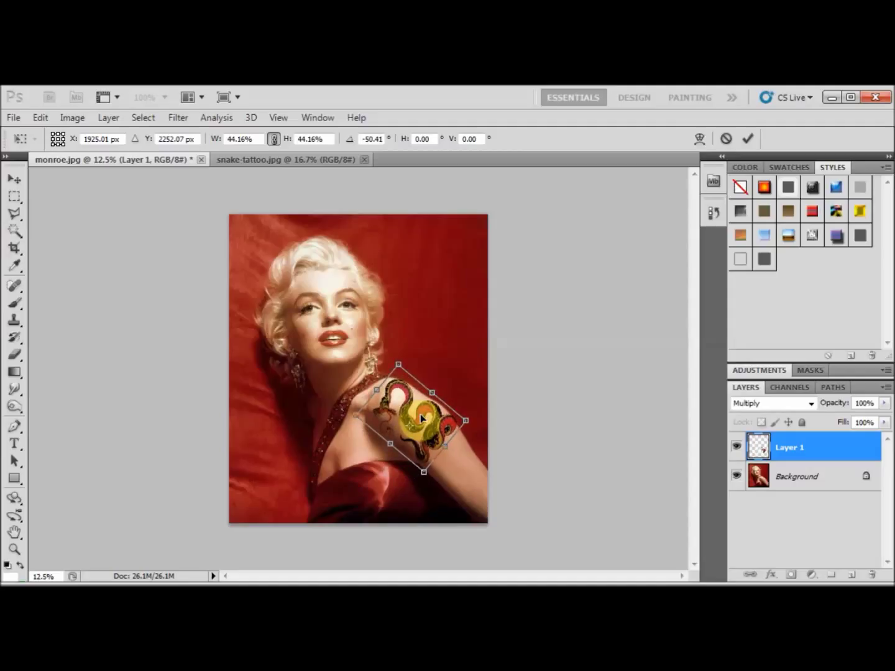
{"action": "key", "text": "Return"}
{"action": "key", "text": "z"}
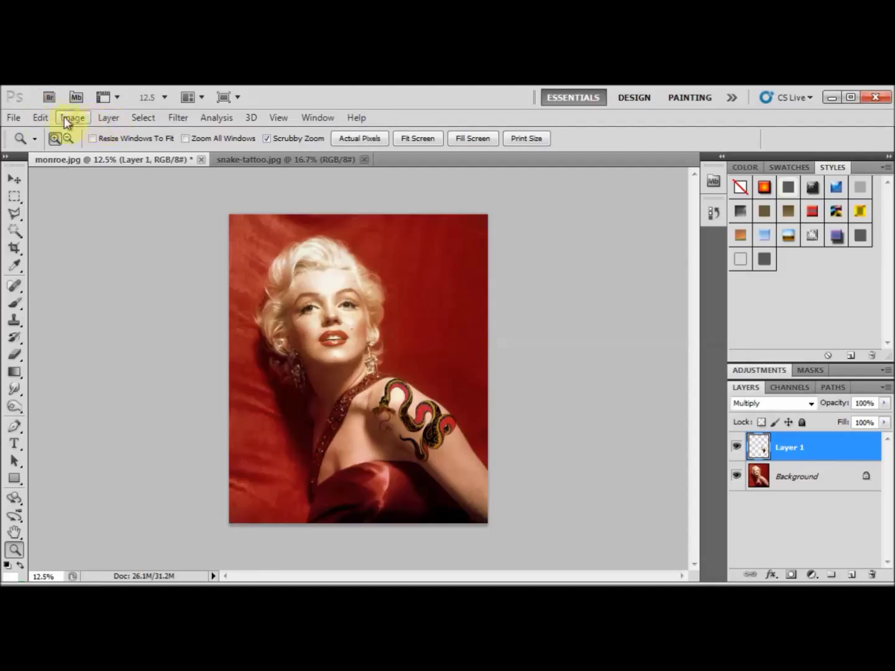
- Distort the tattoo's corners and left side so it wraps around the shoulder
{"action": "left_click", "coordinate": [40, 118]}
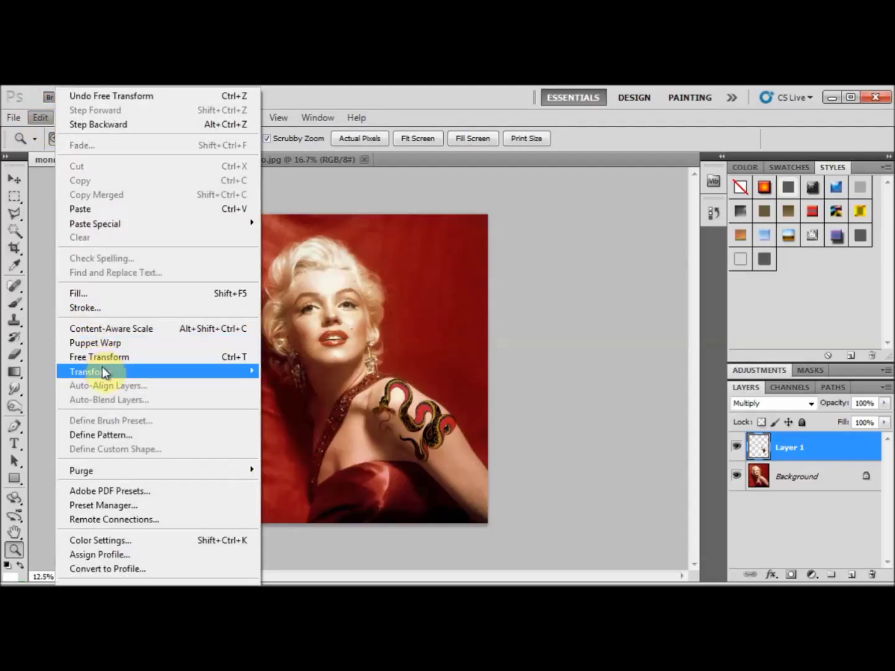
{"action": "mouse_move", "coordinate": [99, 370]}
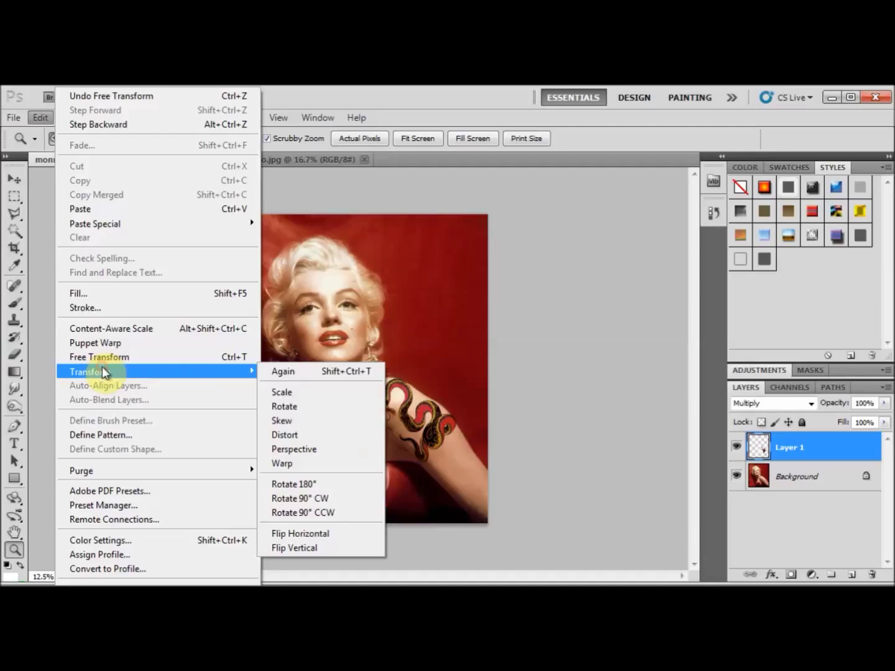
{"action": "left_click", "coordinate": [282, 435]}
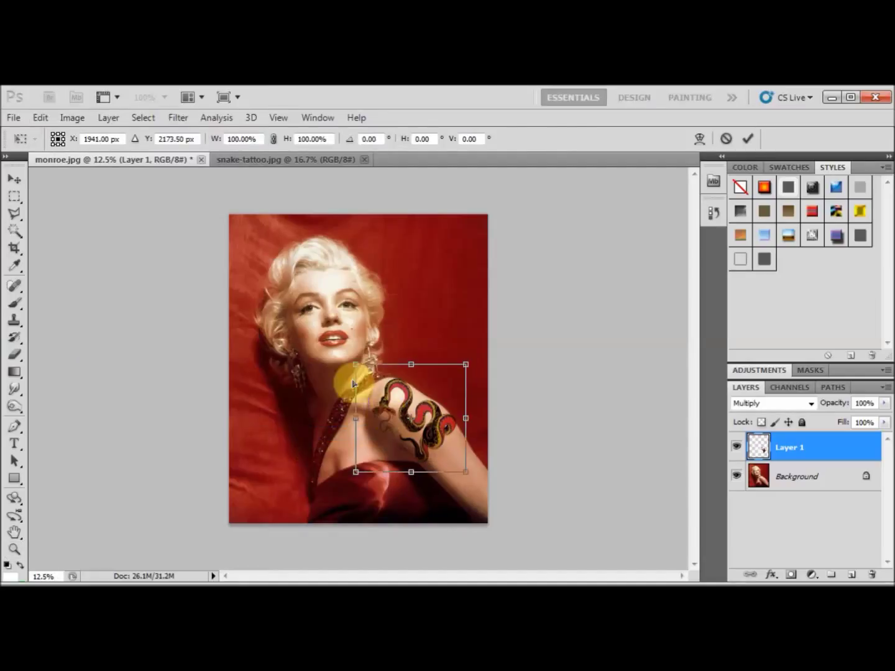
{"action": "left_click_drag", "start_coordinate": [355, 369], "coordinate": [346, 364]}
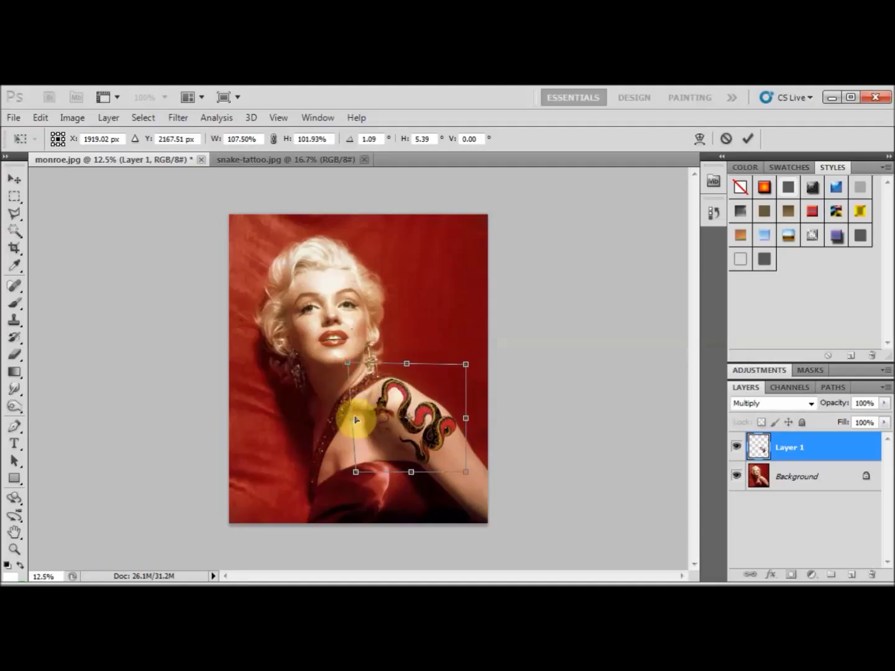
{"action": "left_click_drag", "start_coordinate": [355, 422], "coordinate": [356, 425]}
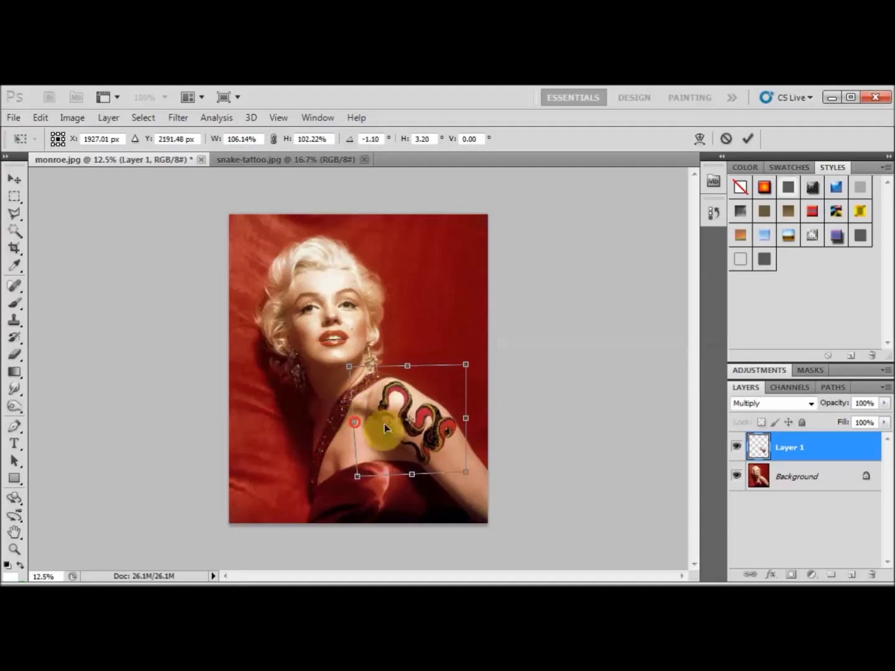
{"action": "left_click_drag", "start_coordinate": [466, 470], "coordinate": [471, 476]}
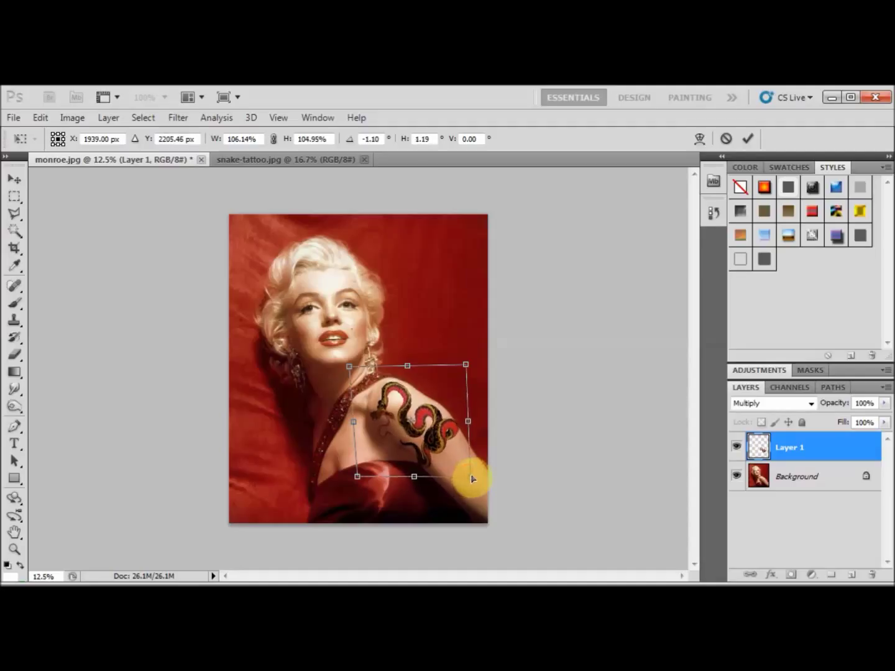
{"action": "left_click_drag", "start_coordinate": [465, 365], "coordinate": [407, 362]}
{"action": "left_click_drag", "start_coordinate": [349, 425], "coordinate": [350, 419]}
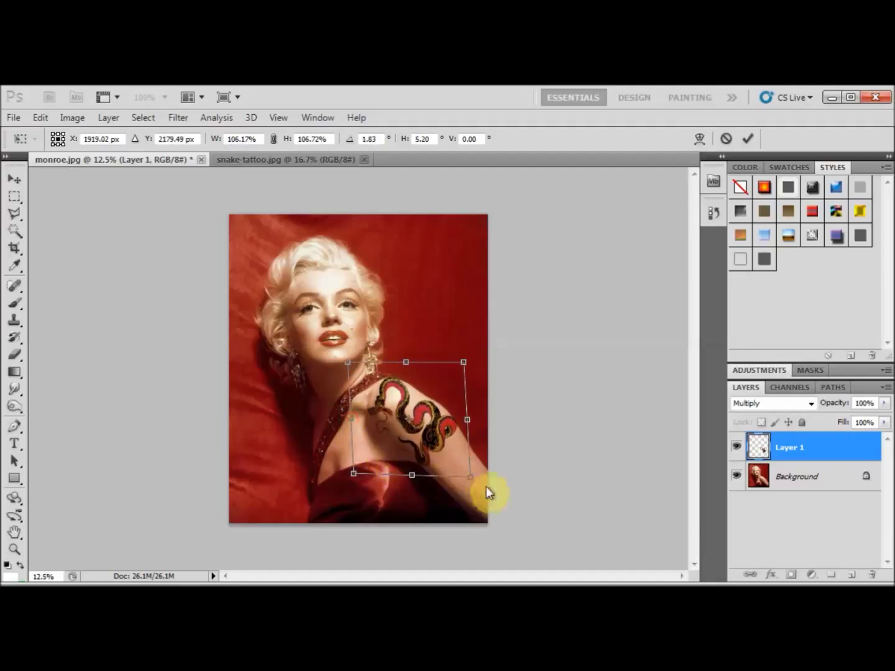
{"action": "left_click_drag", "start_coordinate": [473, 481], "coordinate": [468, 468]}
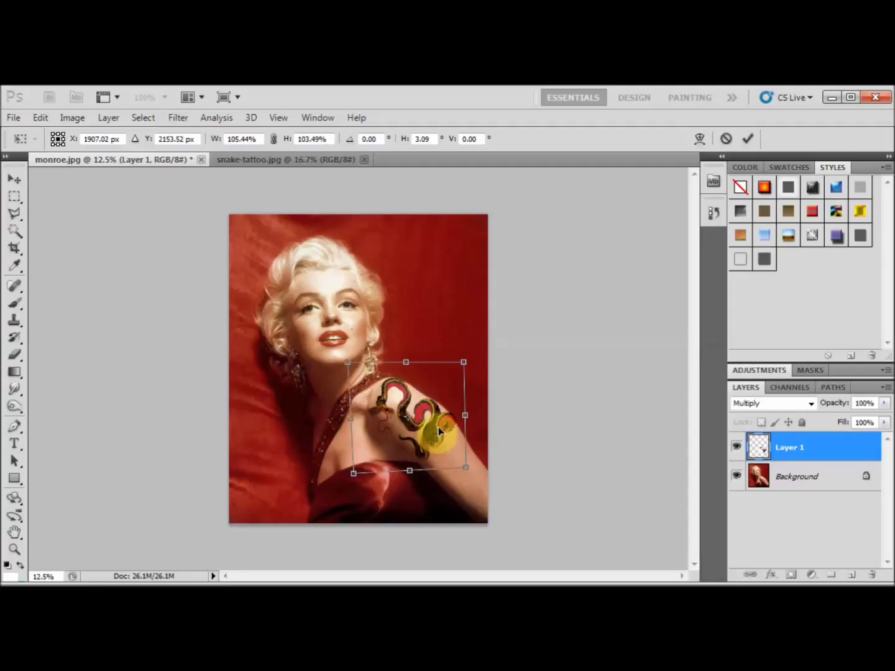
- Commit the Distort transform and zoom in on the shoulder tattoo
{"action": "key", "text": "z"}
{"action": "key", "text": "Return"}
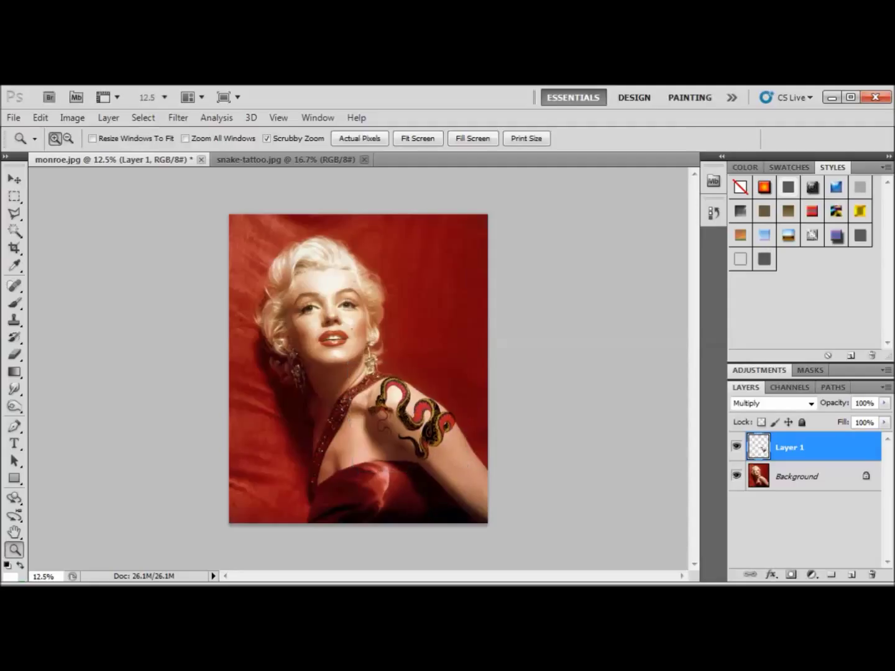
{"action": "left_click", "coordinate": [366, 373]}
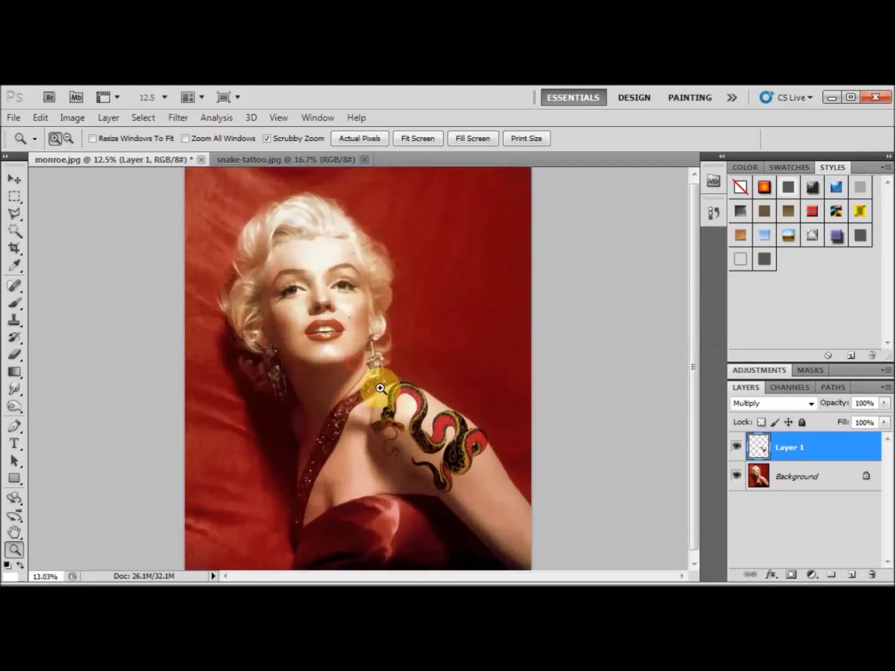
{"action": "left_click_drag", "start_coordinate": [414, 456], "coordinate": [397, 429]}
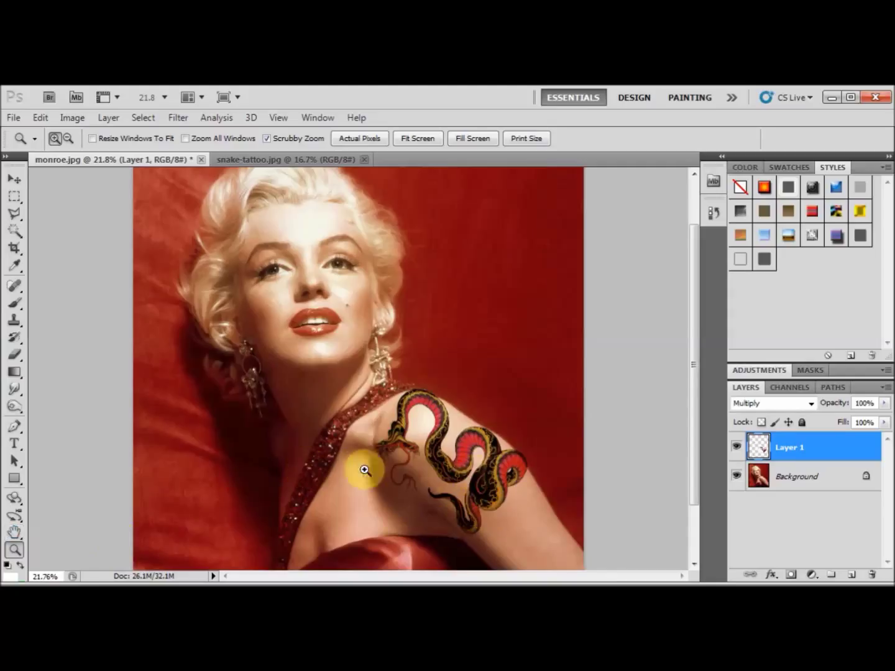
{"action": "left_click_drag", "start_coordinate": [699, 471], "coordinate": [695, 490]}
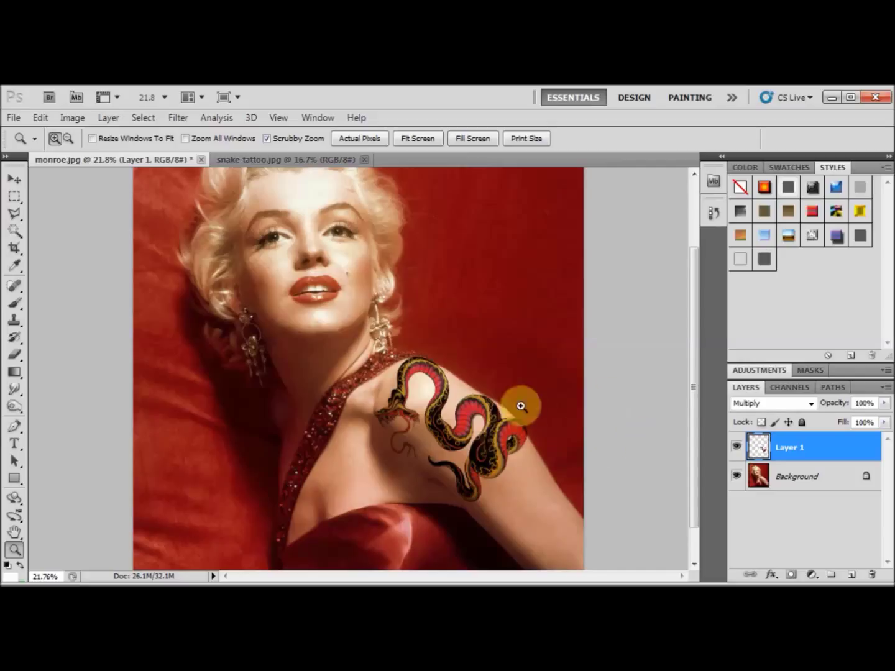
- Lower Layer 1's fill to 74% with the Fill slider
{"action": "left_click", "coordinate": [884, 423]}
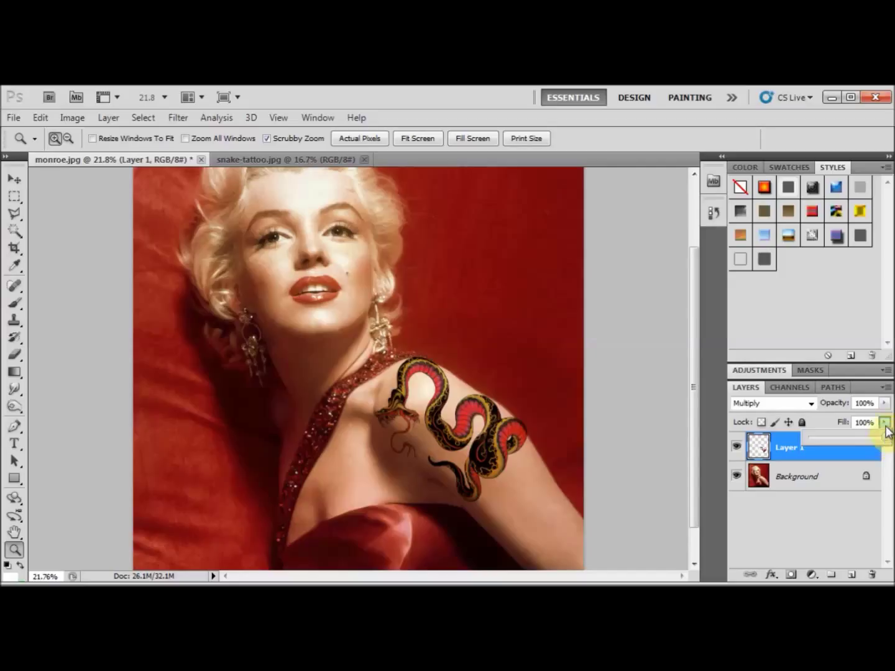
{"action": "left_click", "coordinate": [886, 435]}
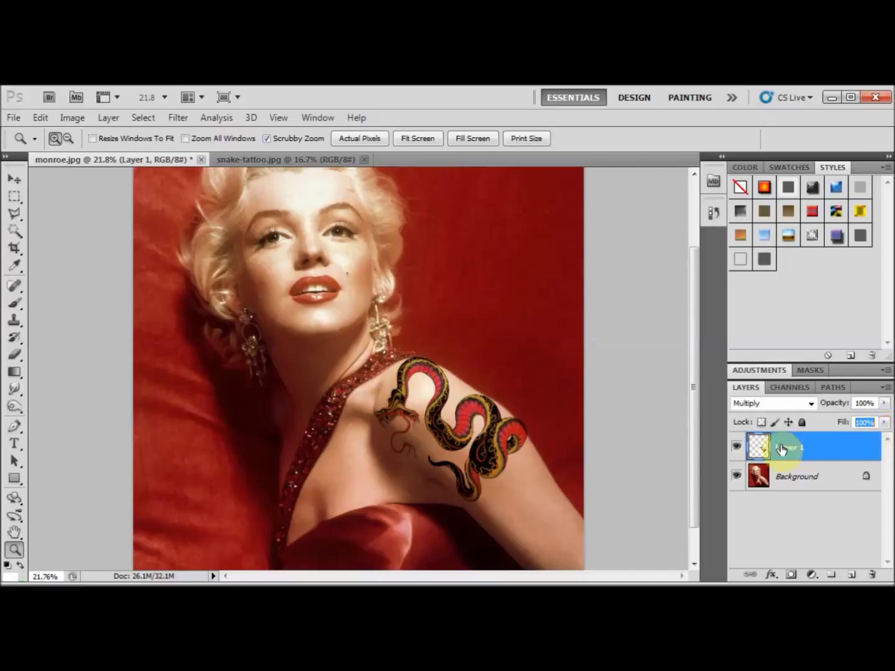
{"action": "left_click", "coordinate": [885, 422]}
{"action": "left_click_drag", "start_coordinate": [882, 439], "coordinate": [868, 437]}
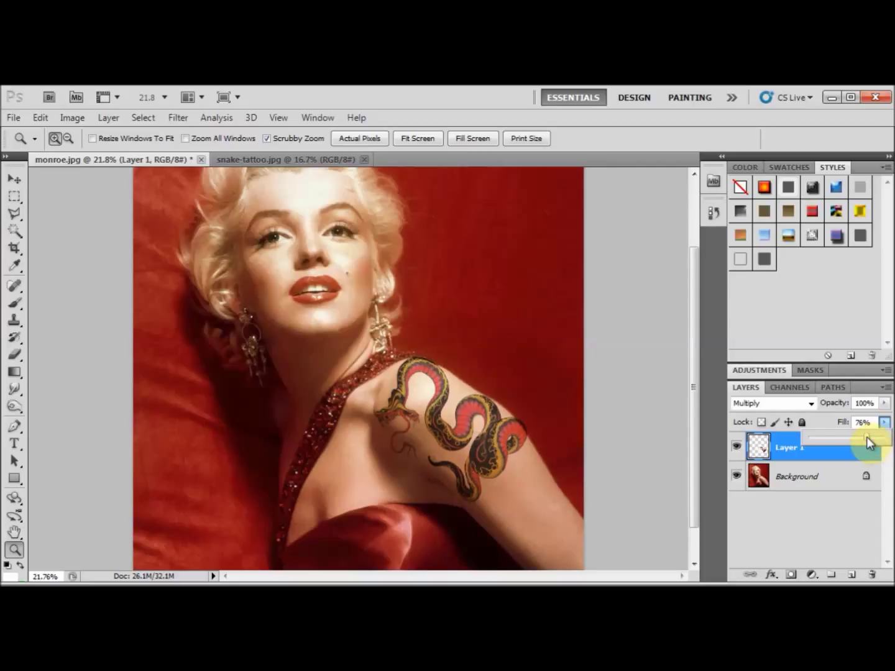
{"action": "left_click_drag", "start_coordinate": [872, 438], "coordinate": [868, 438]}
- Nudge the tattoo slightly down and left, then zoom in close on it
{"action": "left_click", "coordinate": [15, 178]}
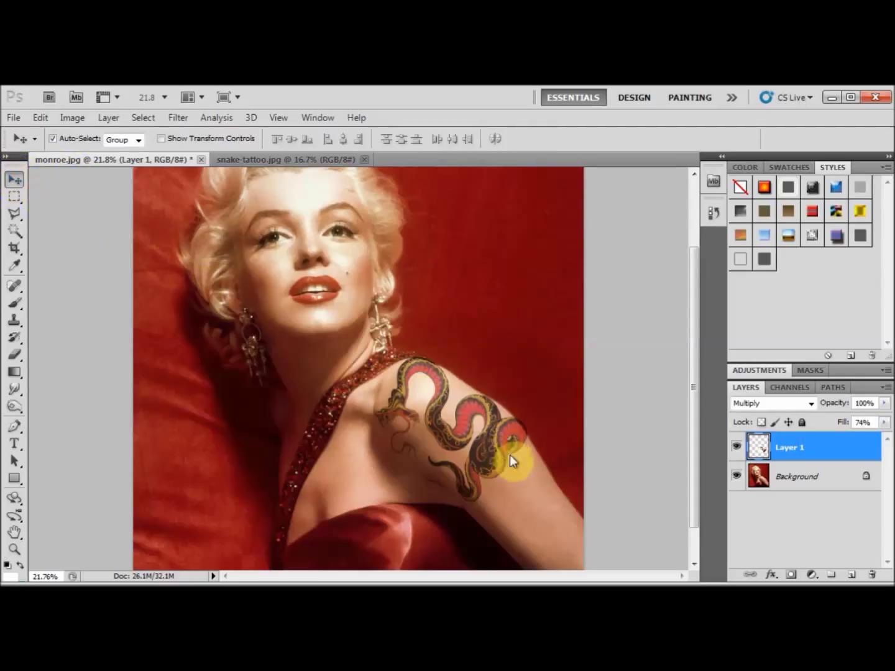
{"action": "left_click_drag", "start_coordinate": [479, 420], "coordinate": [477, 426]}
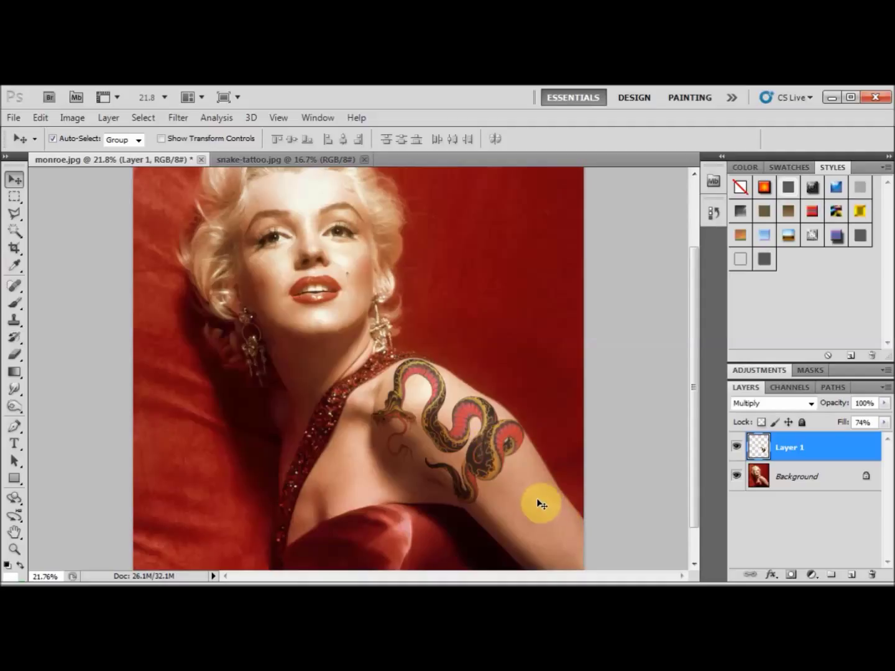
{"action": "left_click", "coordinate": [14, 550]}
{"action": "left_click", "coordinate": [419, 393]}
{"action": "left_click", "coordinate": [451, 426]}
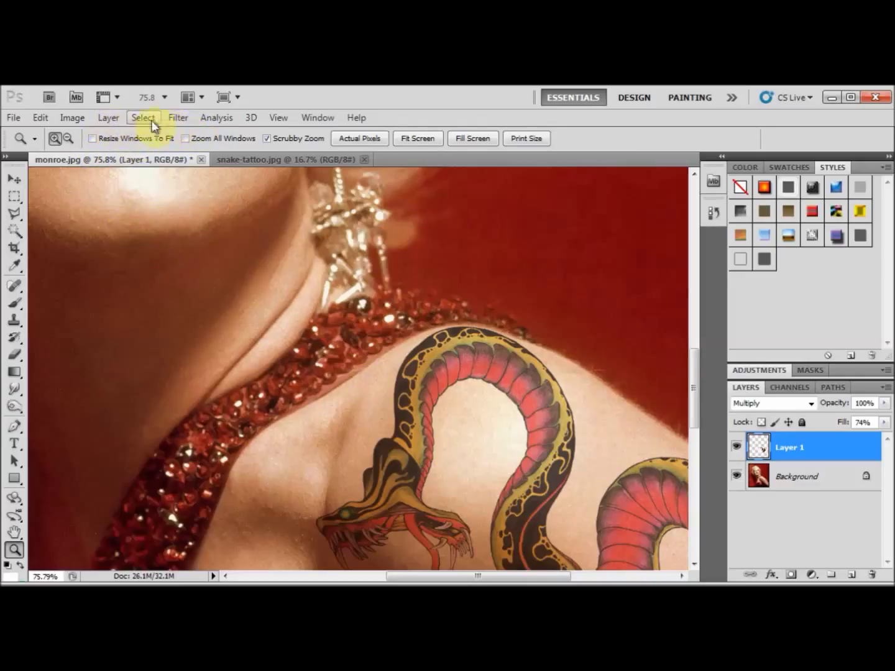
- Apply a 1.4-pixel Gaussian Blur to the snake tattoo on Layer 1
{"action": "left_click", "coordinate": [171, 117]}
{"action": "left_click", "coordinate": [171, 119]}
{"action": "left_click", "coordinate": [171, 117]}
{"action": "mouse_move", "coordinate": [194, 253]}
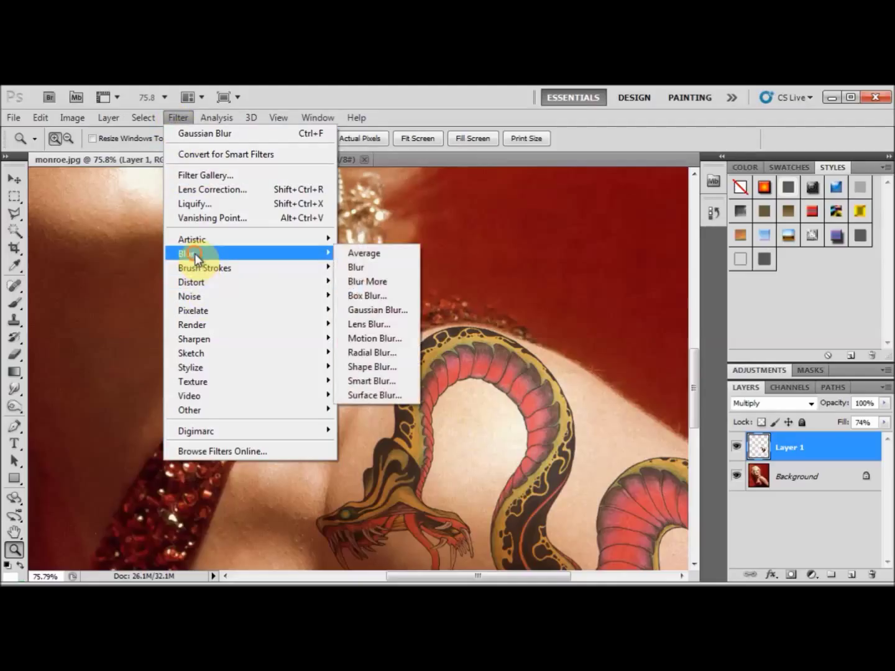
{"action": "left_click", "coordinate": [375, 312]}
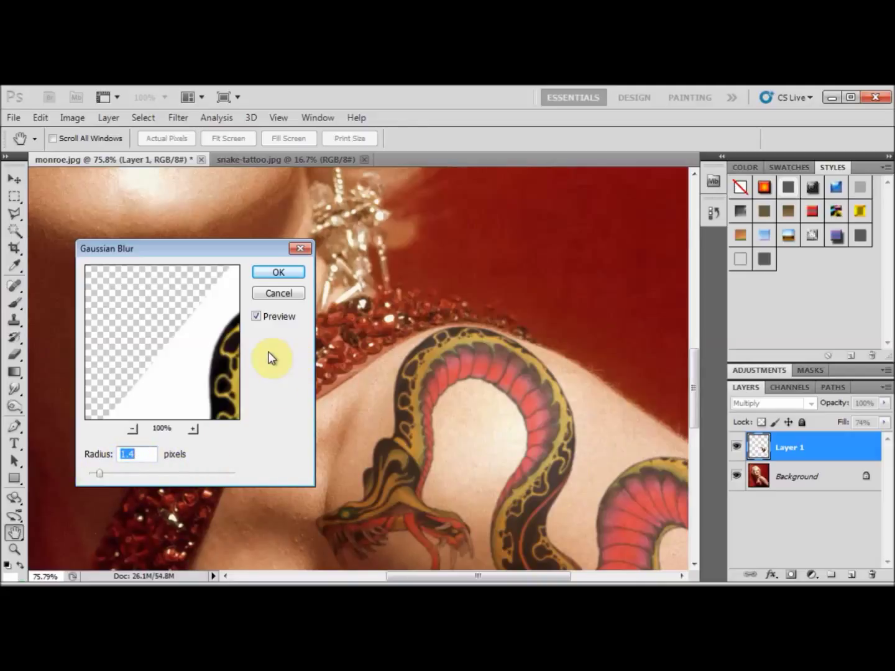
{"action": "left_click", "coordinate": [281, 271]}
{"action": "key", "text": "z"}
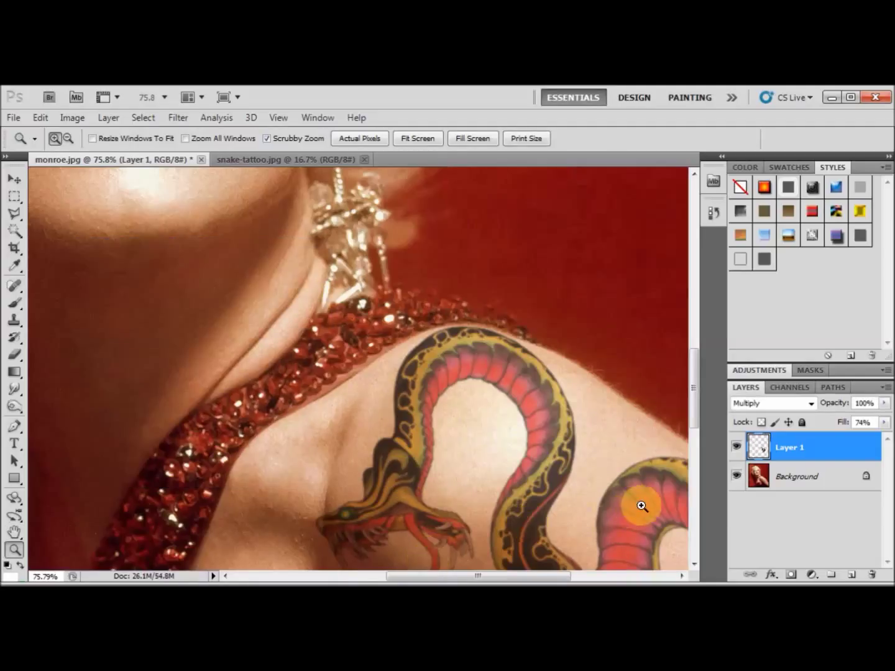
{"action": "scroll", "coordinate": [625, 480], "scroll_direction": "down", "scroll_amount": 1}
{"action": "scroll", "coordinate": [625, 480], "scroll_direction": "down", "scroll_amount": 5}
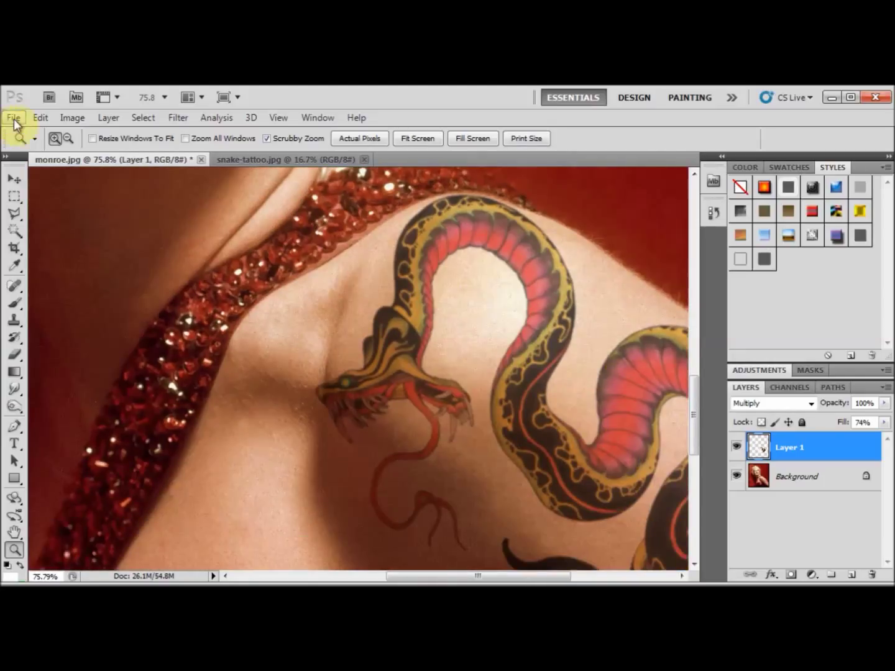
- Fit the whole tattooed portrait on screen and bring up the File menu
{"action": "right_click", "coordinate": [277, 344]}
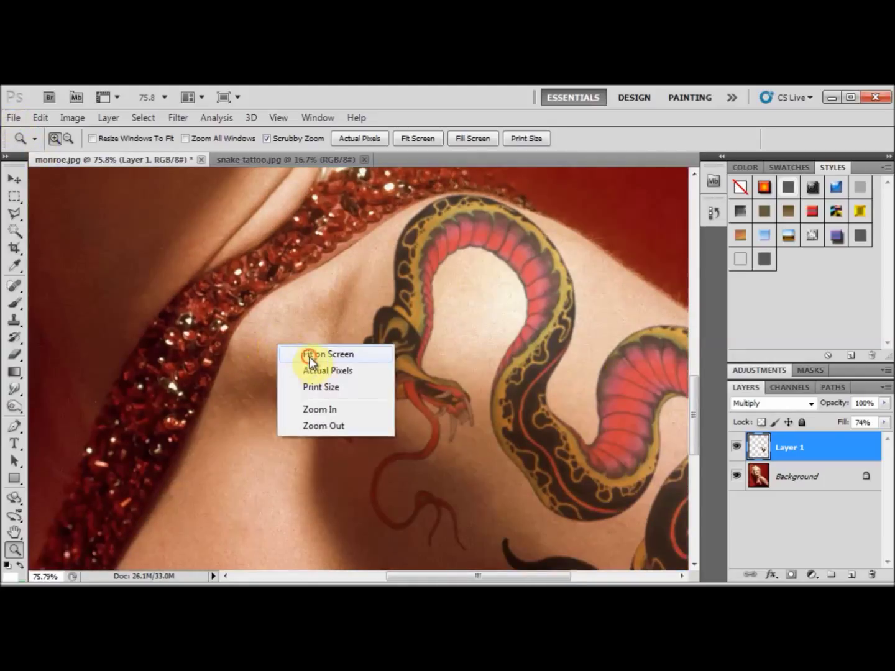
{"action": "left_click", "coordinate": [309, 358]}
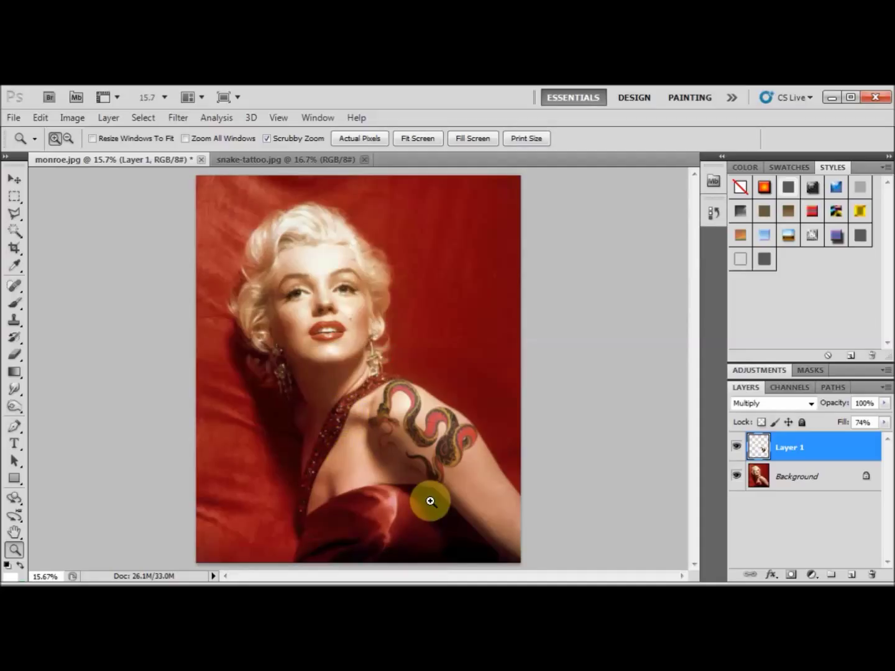
{"action": "left_click", "coordinate": [12, 118]}
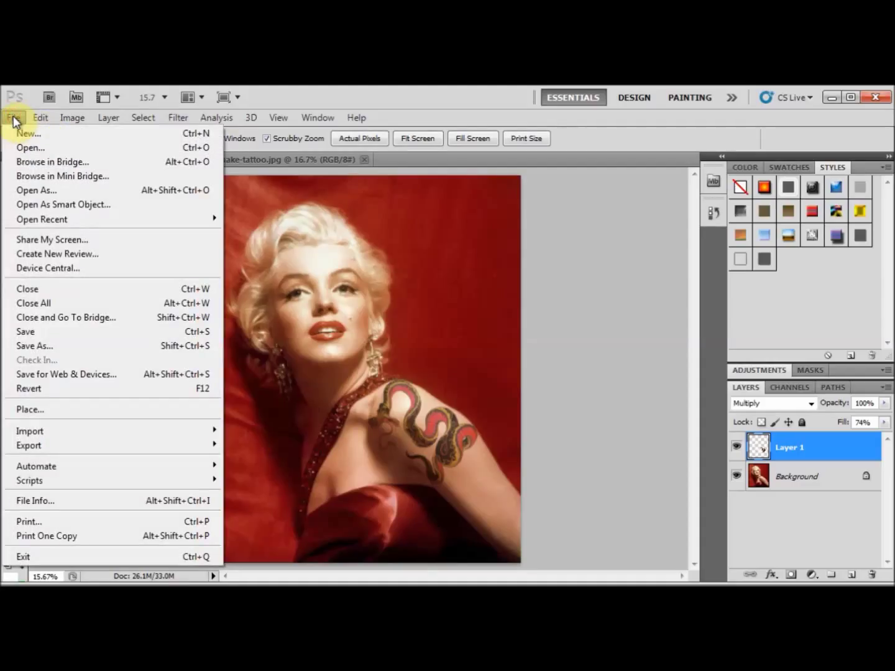
- Save a JPEG copy named monroe-tattoo.jpg in Tattoo Effect, accepting the default JPEG quality
{"action": "left_click", "coordinate": [36, 345]}
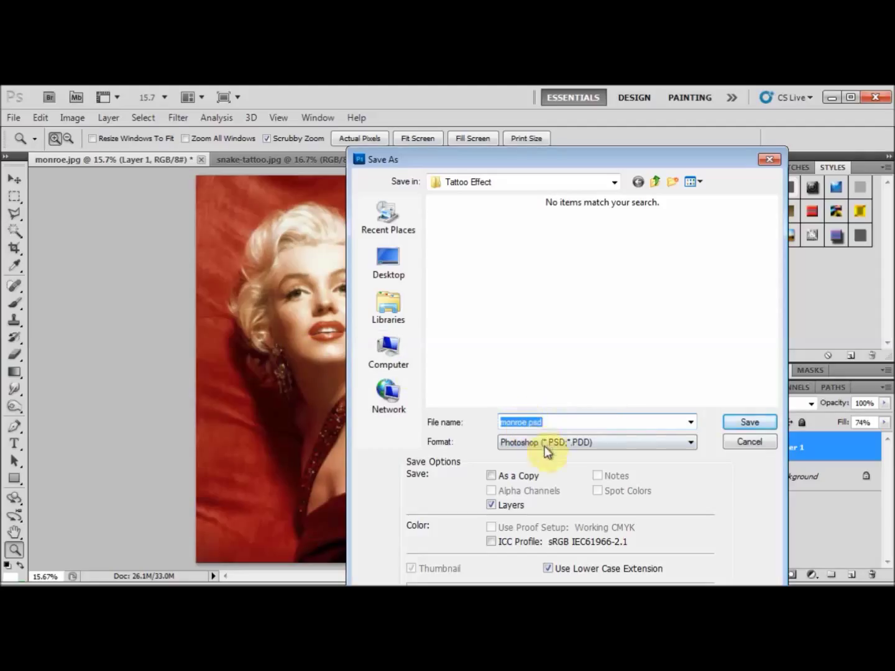
{"action": "left_click", "coordinate": [545, 443]}
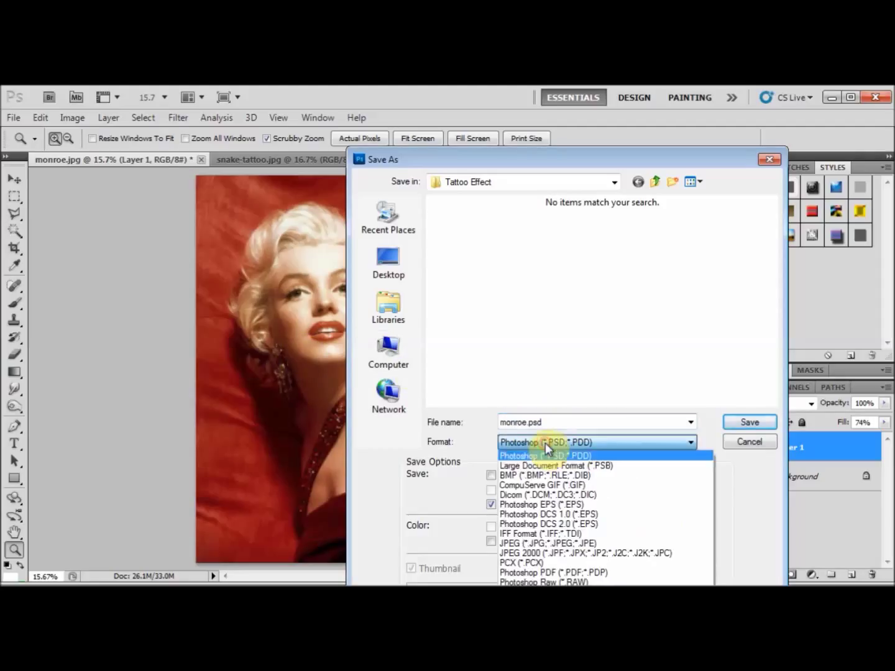
{"action": "left_click", "coordinate": [516, 542]}
{"action": "double_click", "coordinate": [519, 422]}
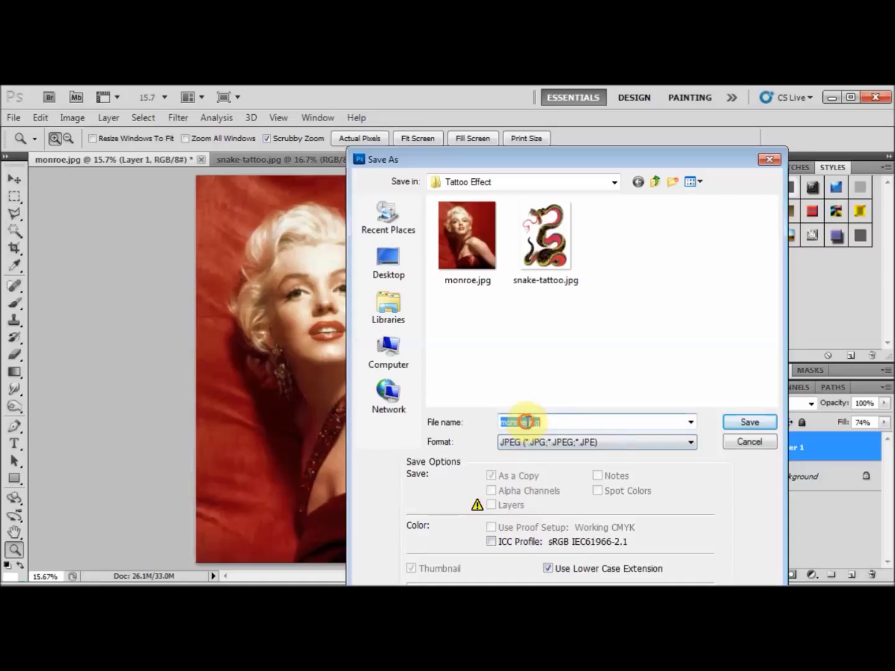
{"action": "left_click", "coordinate": [525, 423]}
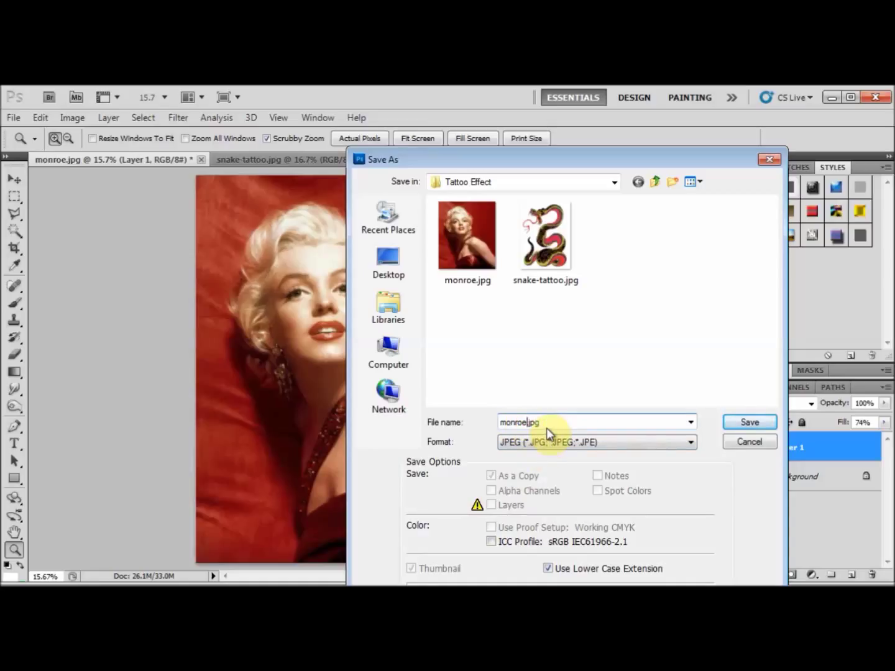
{"action": "type", "text": "-tattoo"}
{"action": "left_click", "coordinate": [746, 423]}
{"action": "left_click", "coordinate": [484, 227]}
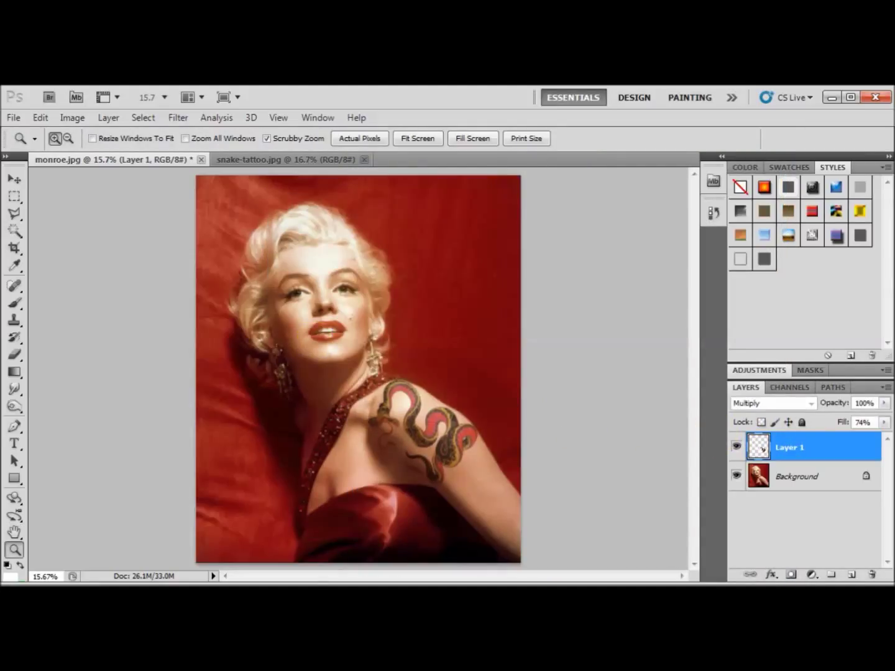
{"action": "left_click", "coordinate": [344, 406]}
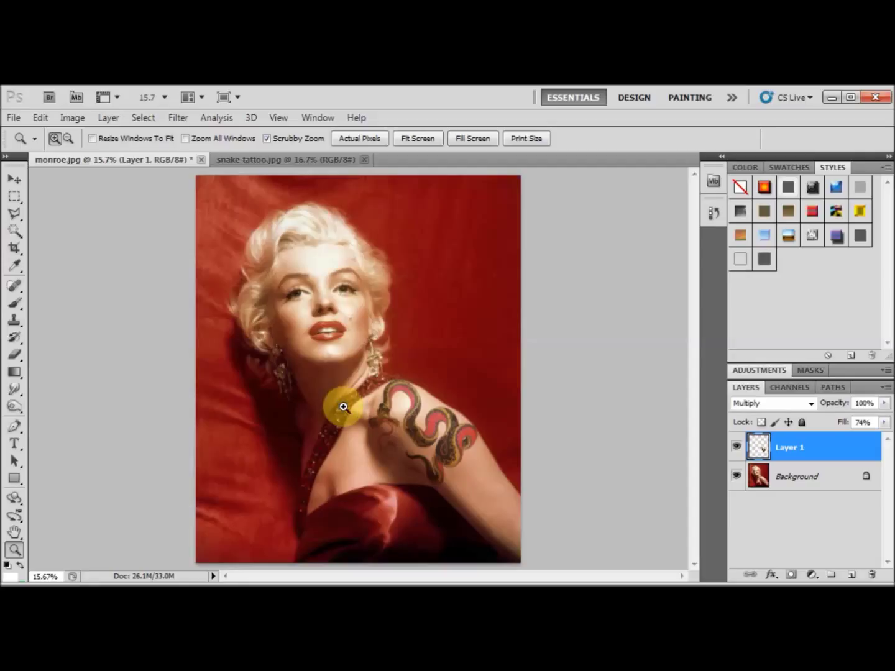